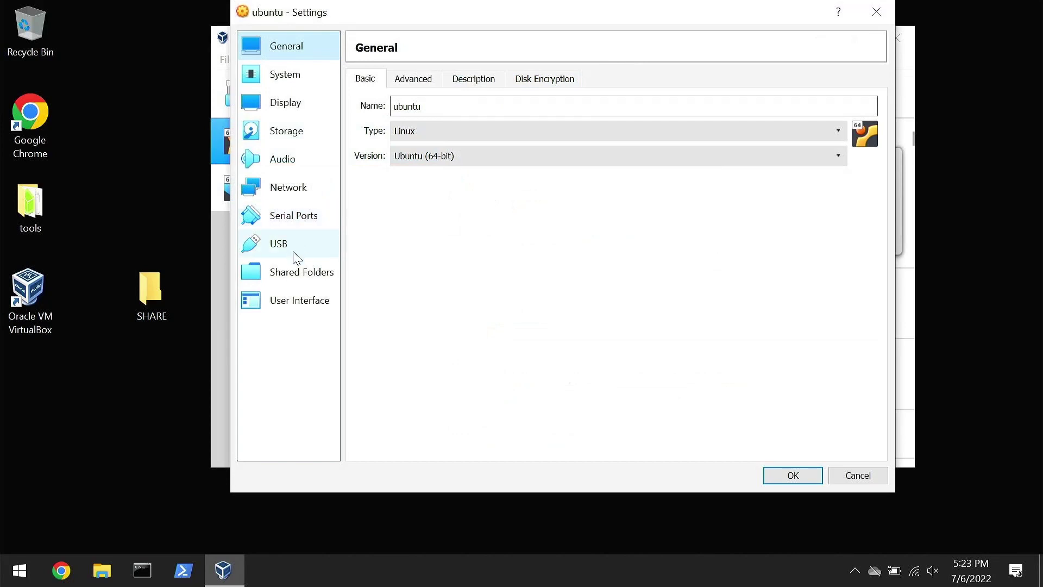
Add a shared folder to the ubuntu machine, using the SHARE folder on the host desktop as its path.
left_click(296, 272)
left_click(880, 96)
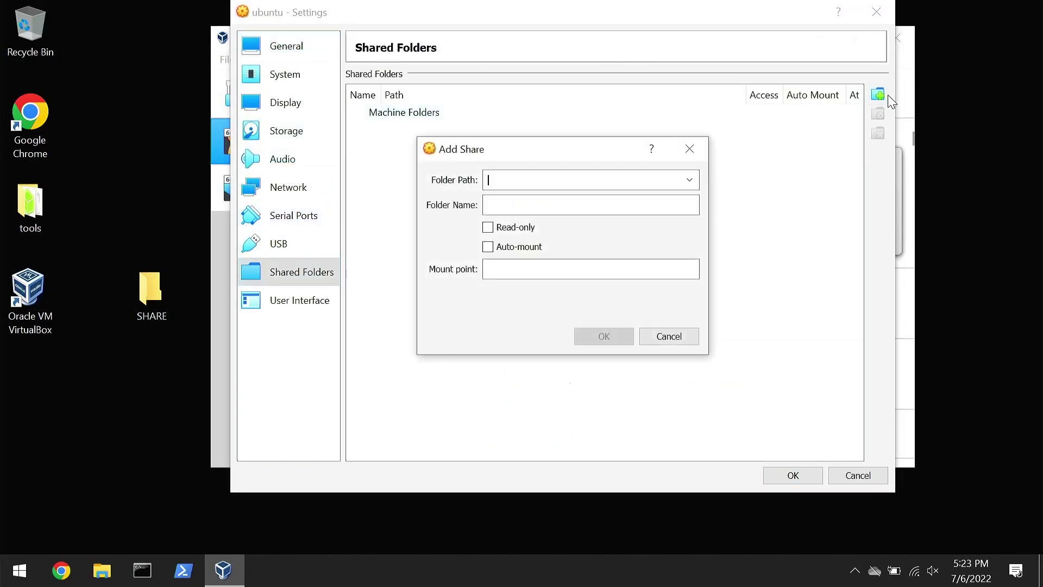
left_click(688, 180)
left_click(571, 212)
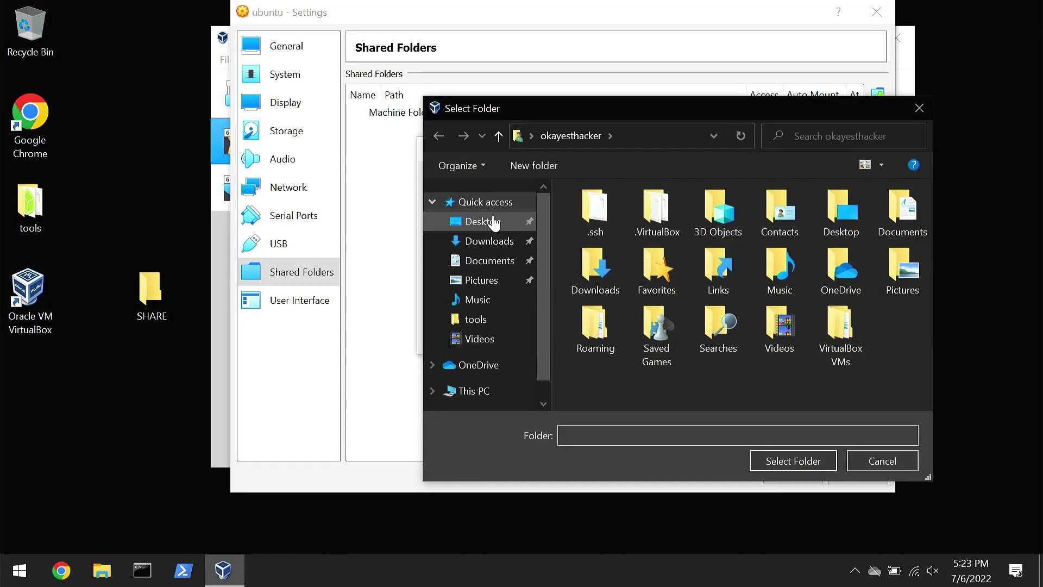
left_click(493, 221)
left_click(617, 215)
left_click(796, 460)
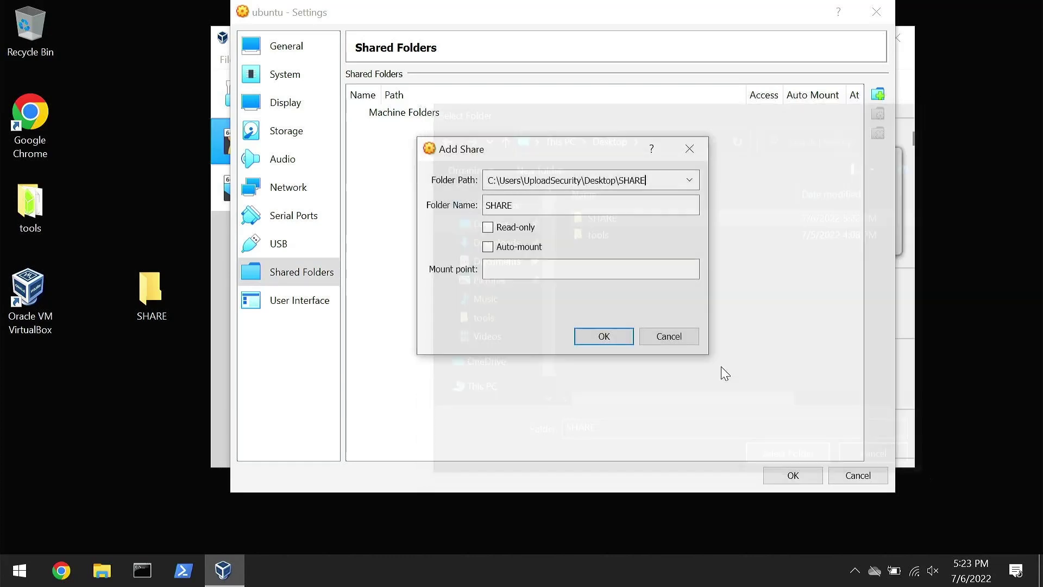
Enable Auto-mount for the SHARE folder, leave the mount point empty, and save the machine settings.
left_click(489, 247)
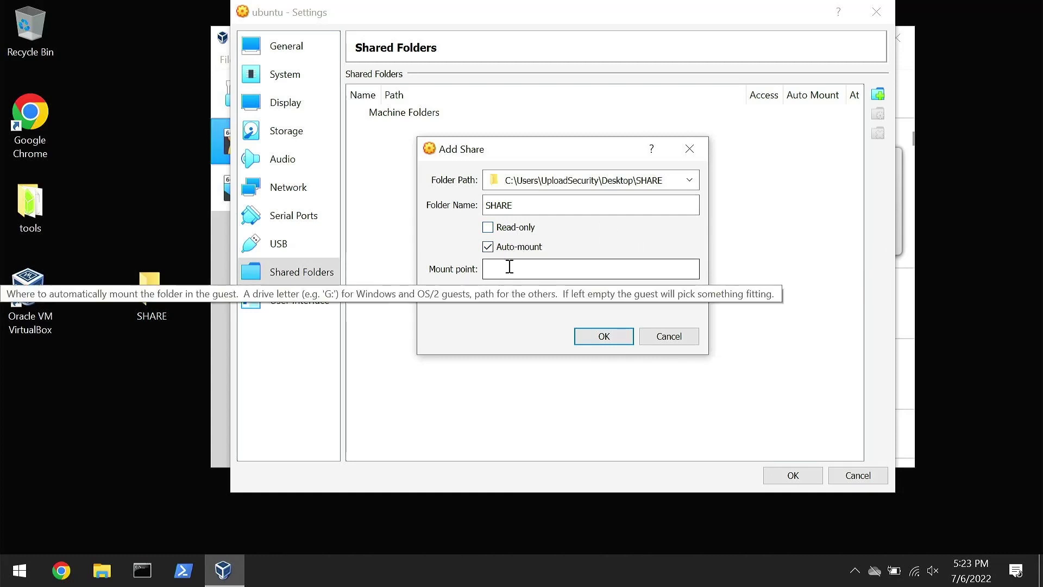
left_click(619, 338)
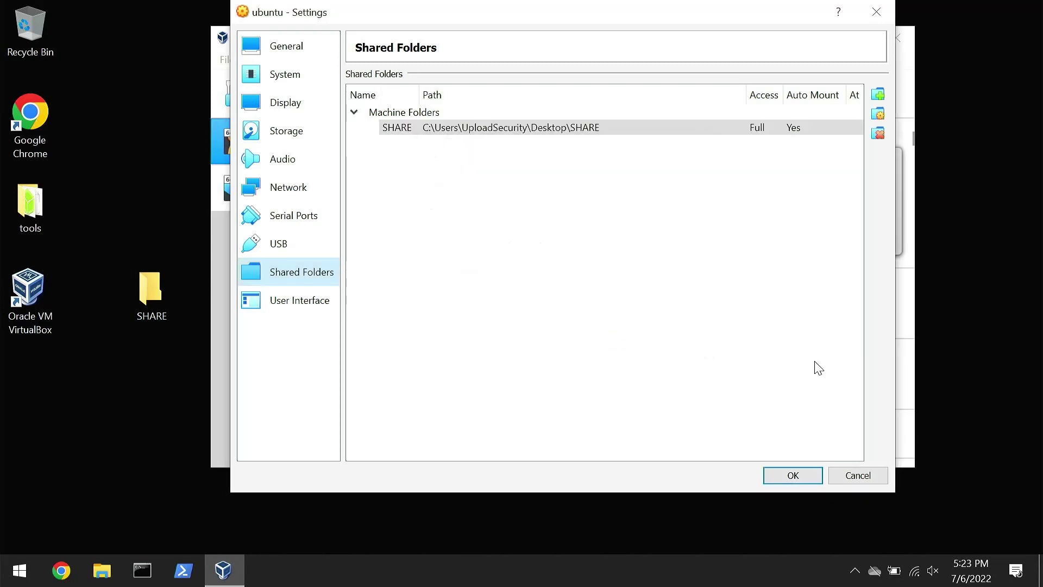
left_click(793, 476)
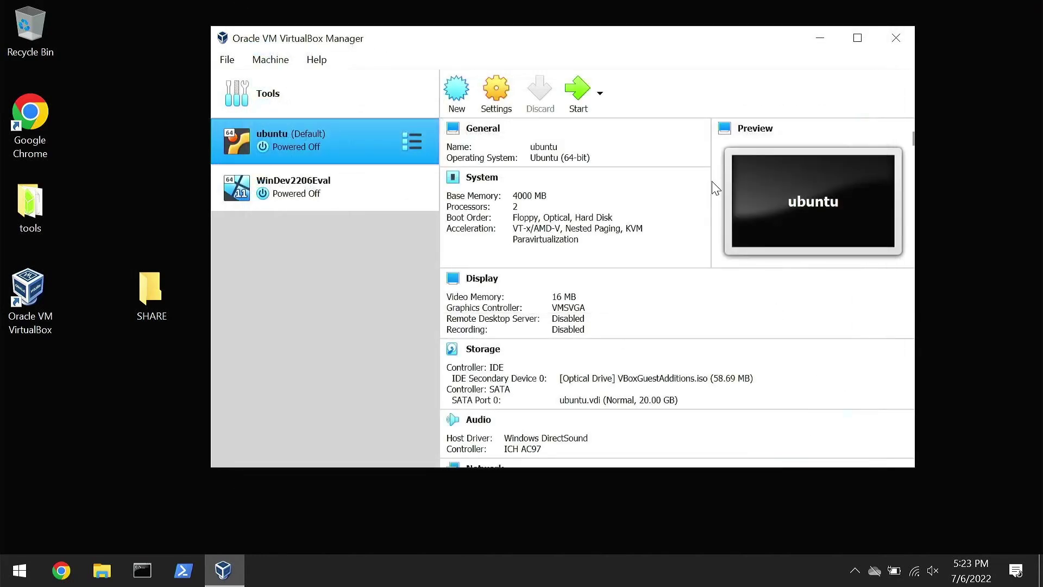
Start the ubuntu virtual machine and log in to its listed account with the account password.
left_click(580, 99)
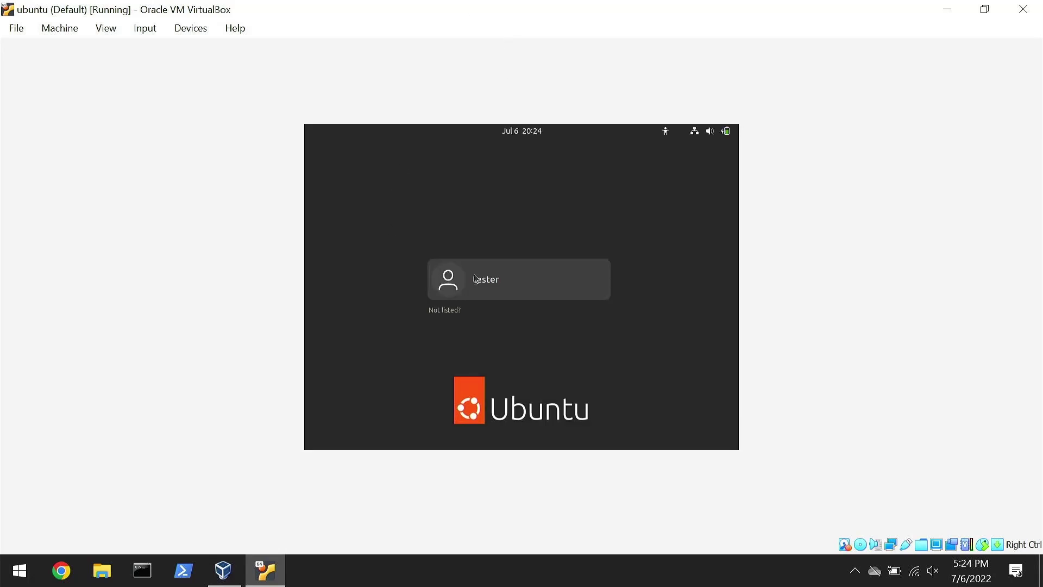
left_click(499, 287)
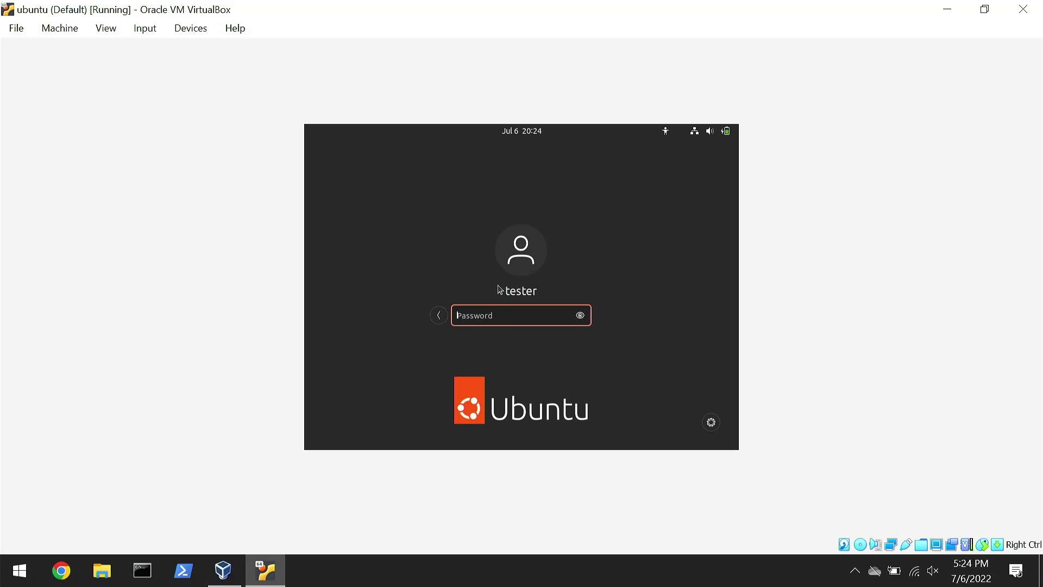
type("***")
key("Return")
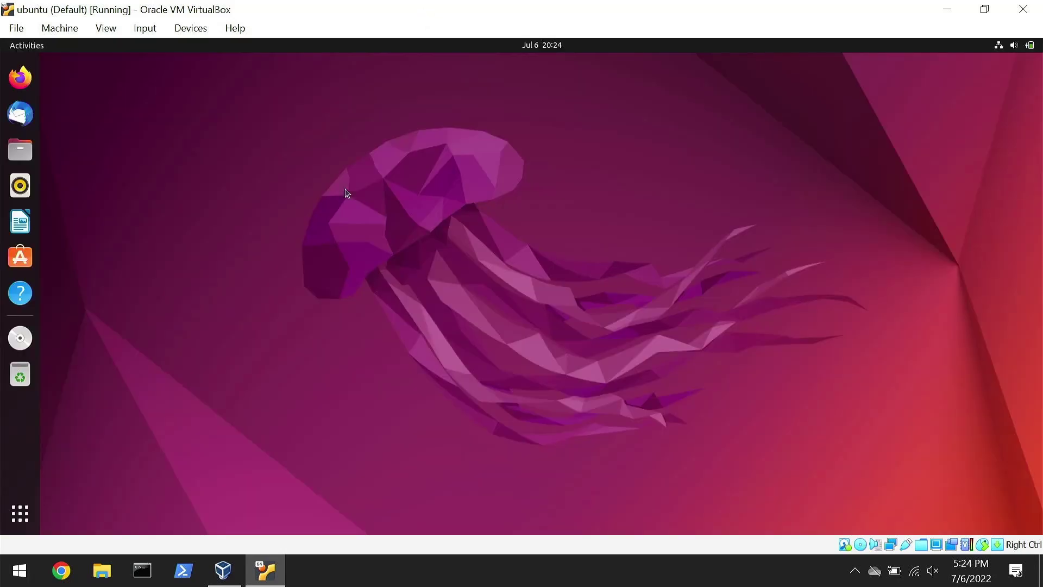
Try to open the sf_SHARE folder in the guest's file manager, then close the file manager.
left_click(12, 149)
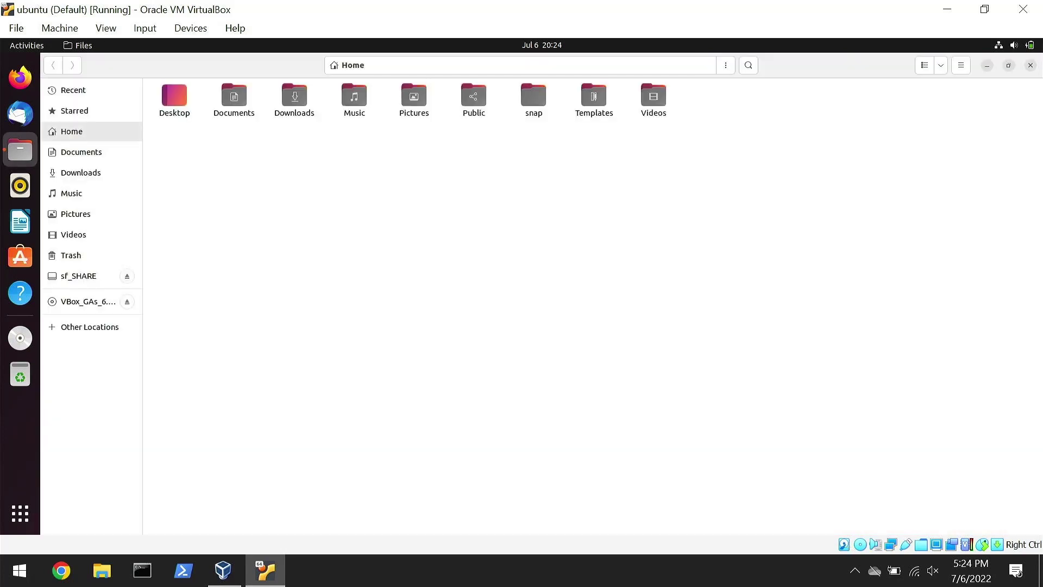
left_click(88, 277)
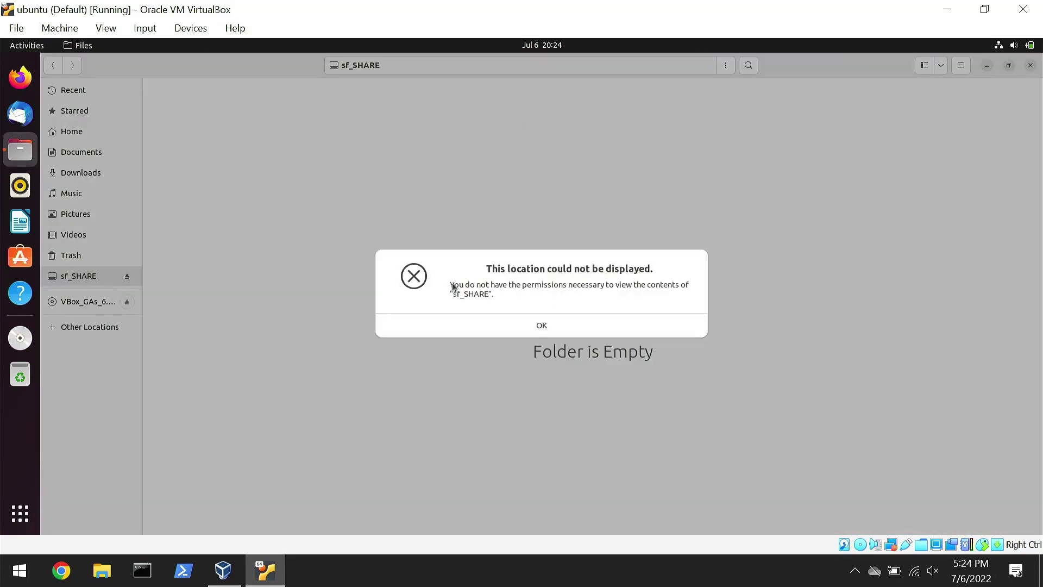
left_click(541, 327)
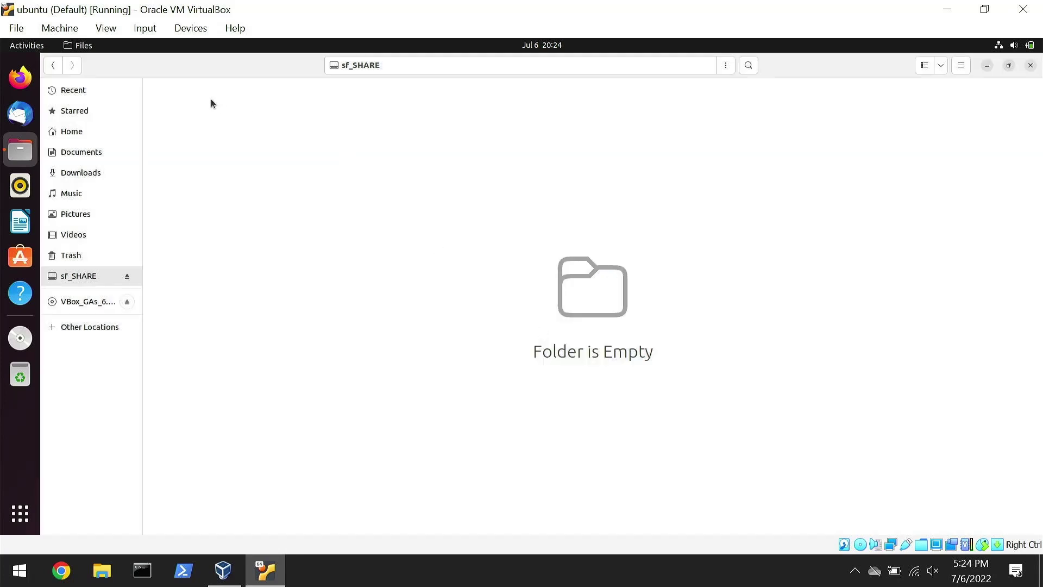
left_click(1030, 65)
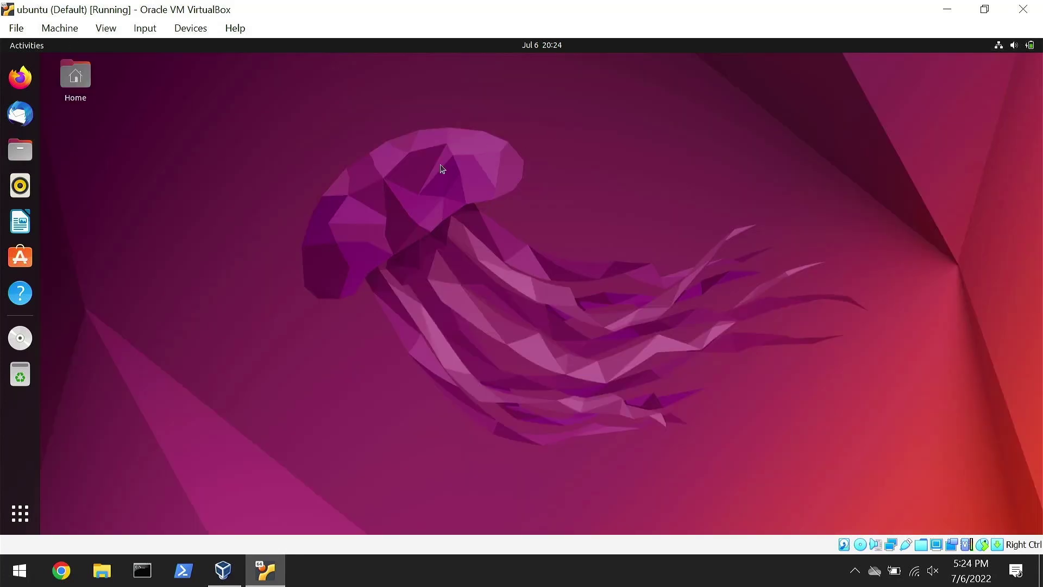
Run "sudo adduser $USER vboxsf" in a desktop terminal, authenticate with the account password, and close the terminal.
right_click(171, 217)
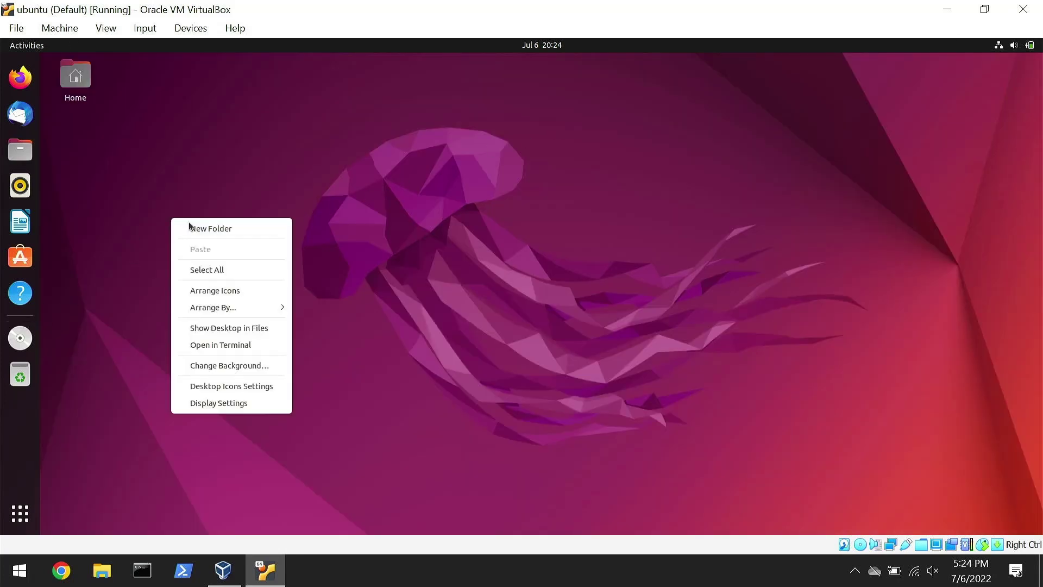
left_click(243, 347)
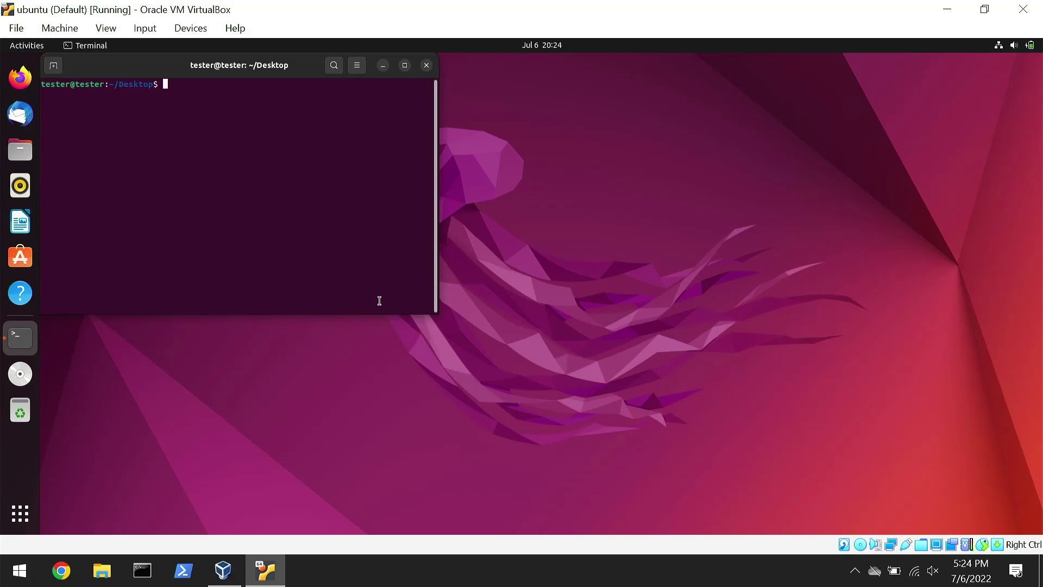
type("sudo adduser $USER")
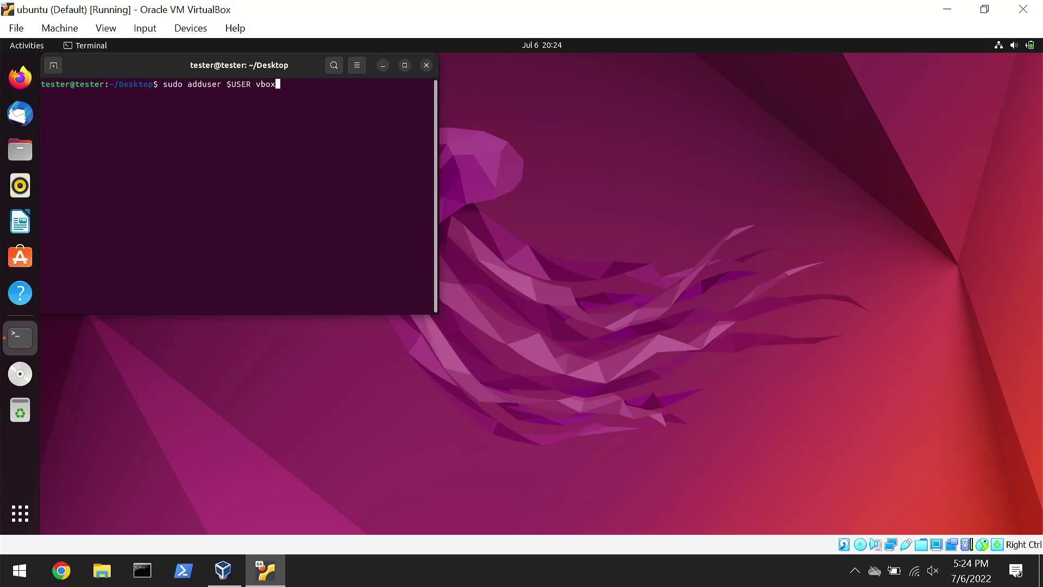
type("vboxsf")
key("Return")
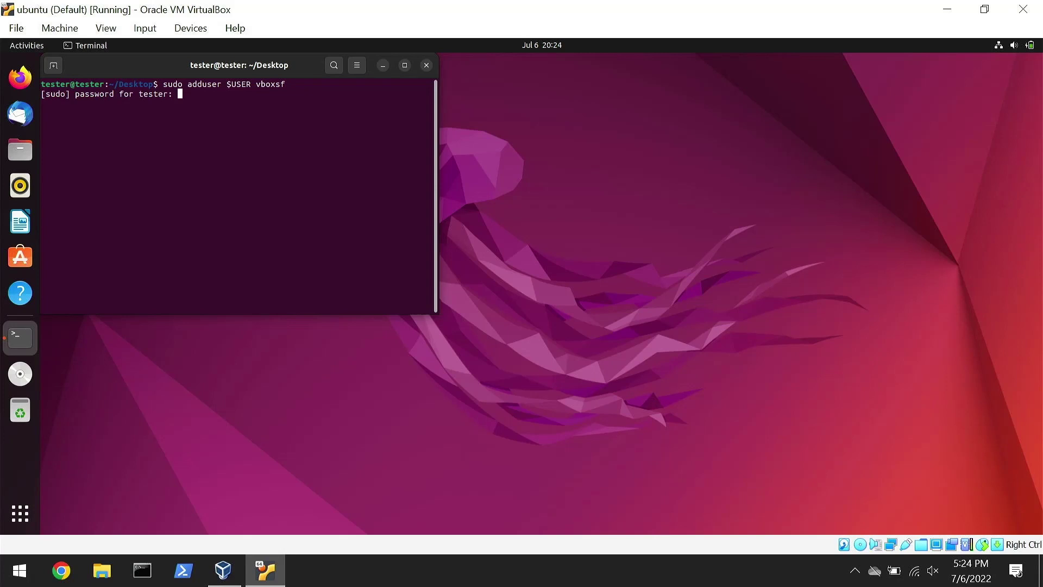
key("Return")
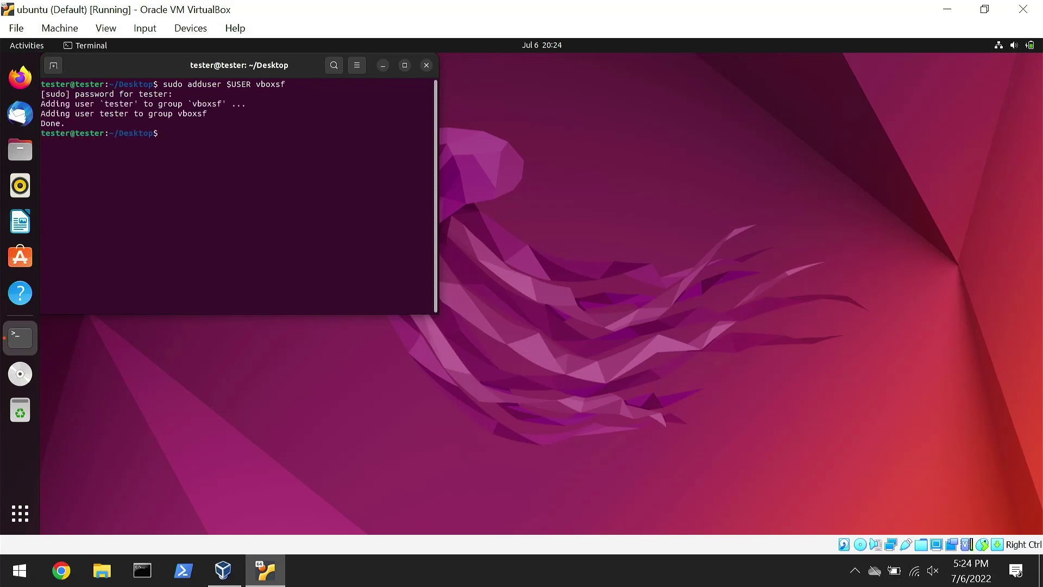
left_click(427, 65)
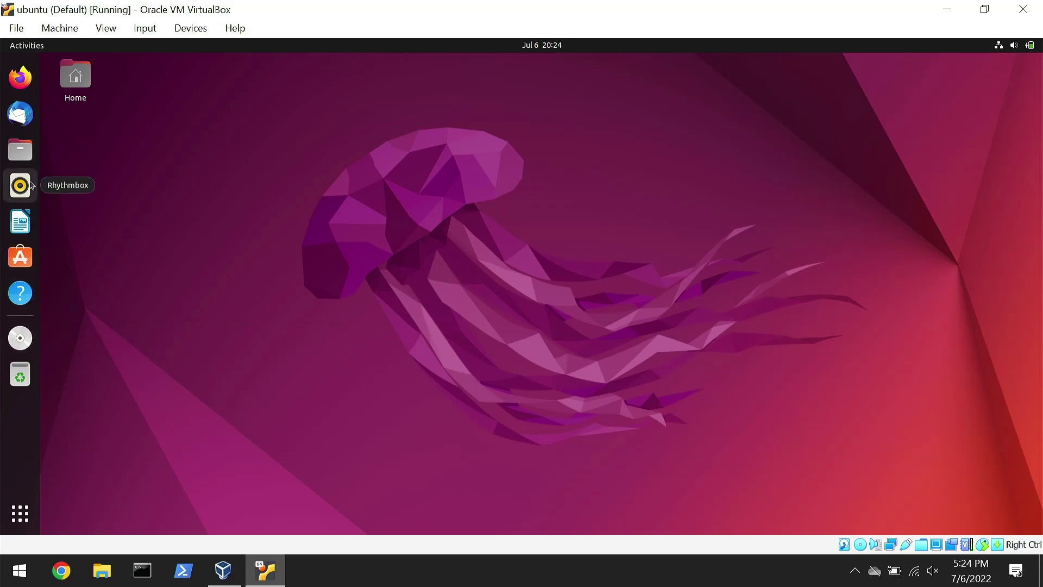
Retry opening the sf_SHARE folder after the group change, then close the file manager.
right_click(221, 244)
left_click(188, 279)
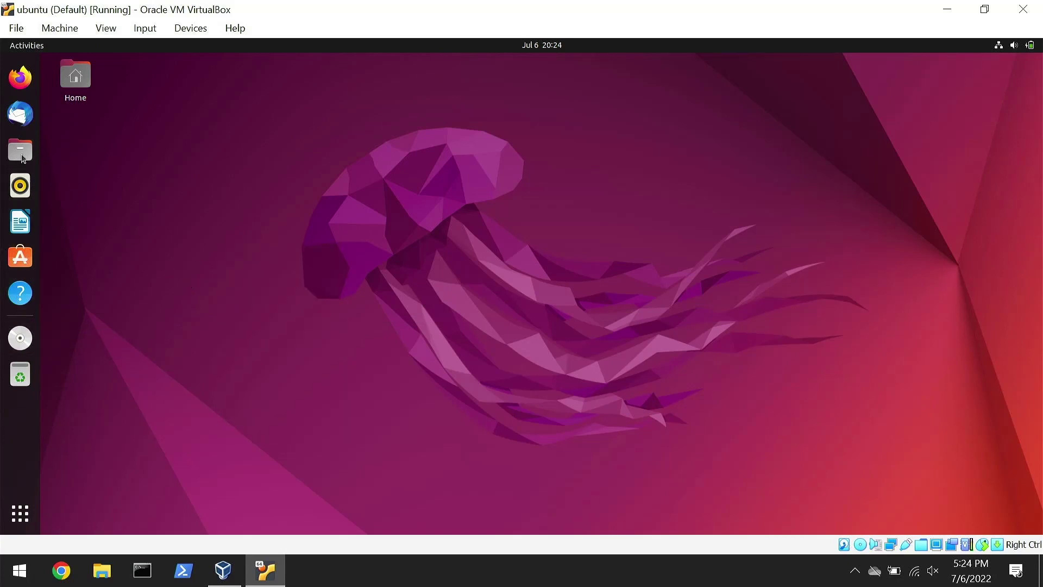
left_click(21, 155)
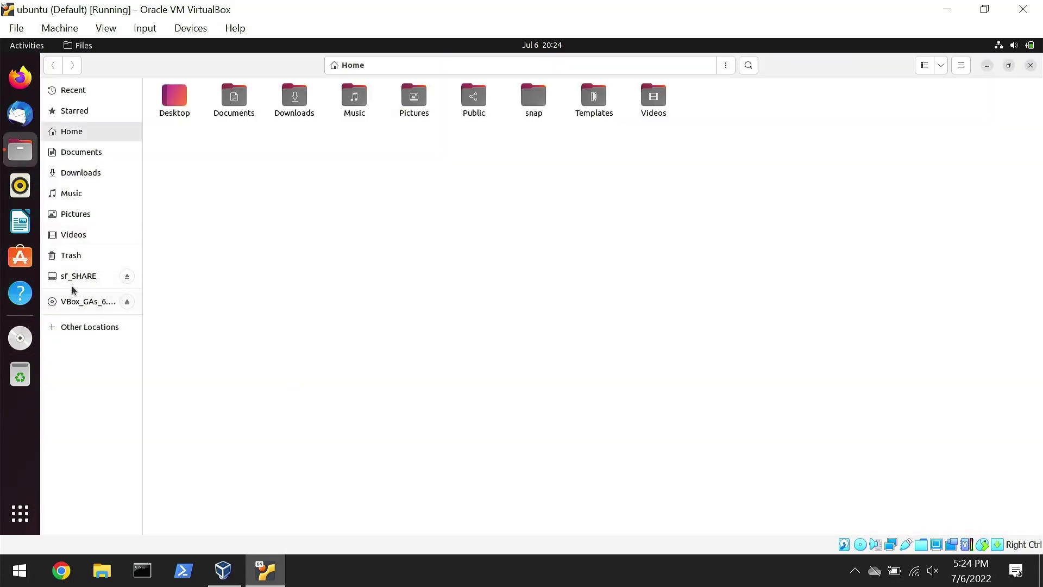
left_click(71, 282)
left_click(500, 326)
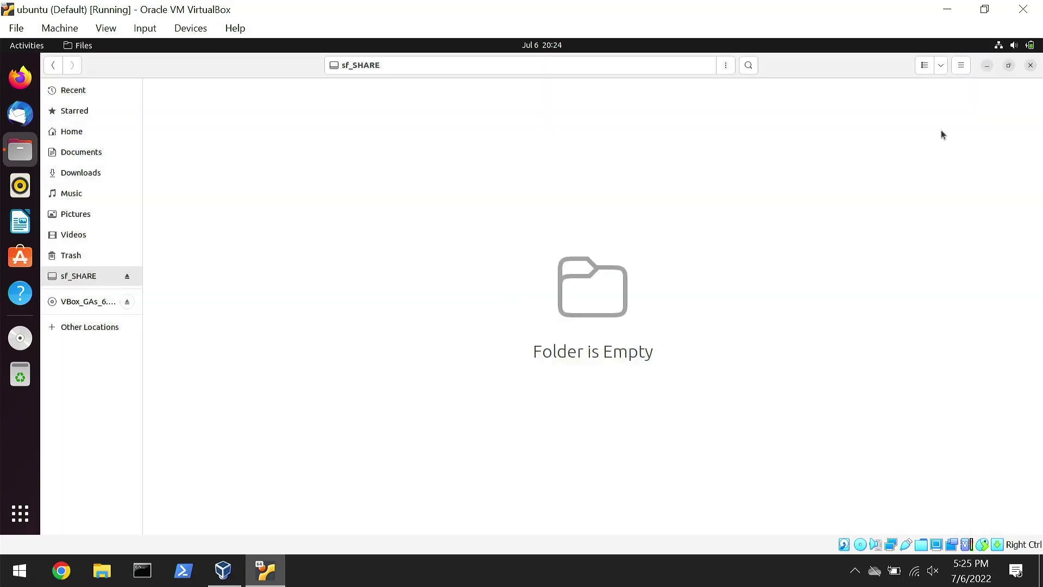
left_click(1030, 65)
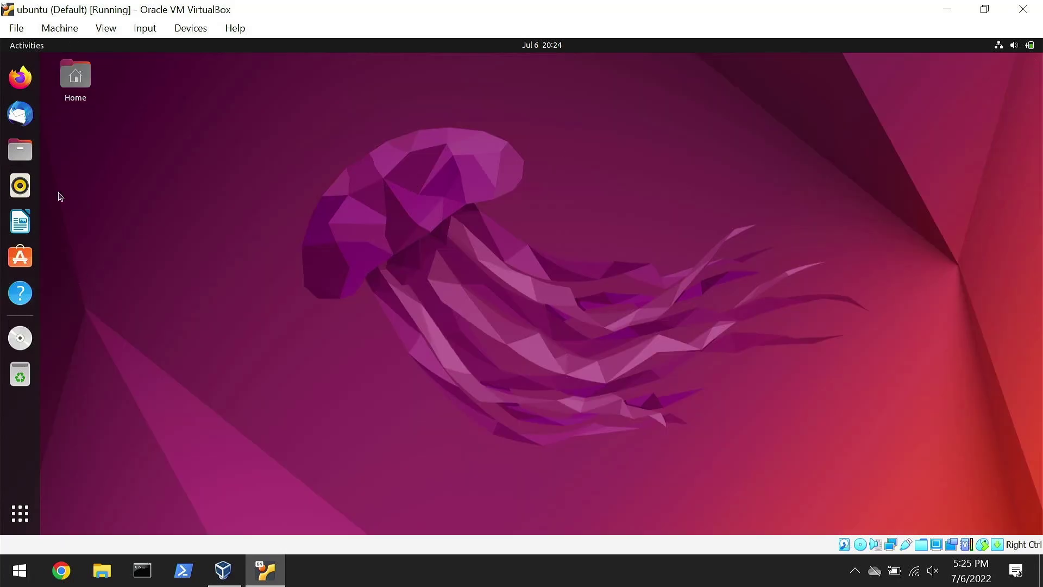
Restart the Ubuntu guest system immediately.
left_click(1031, 45)
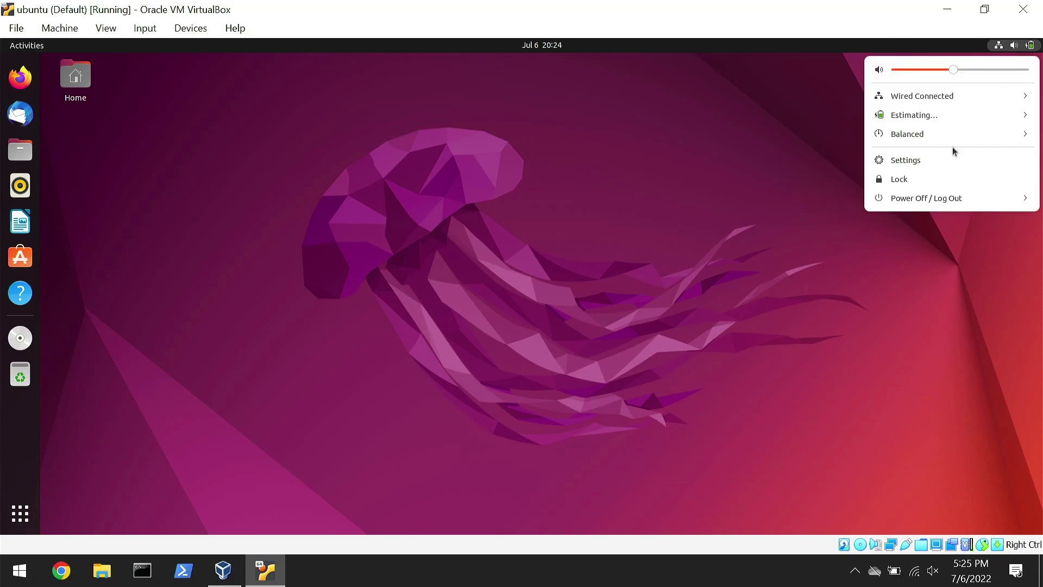
left_click(936, 199)
left_click(930, 237)
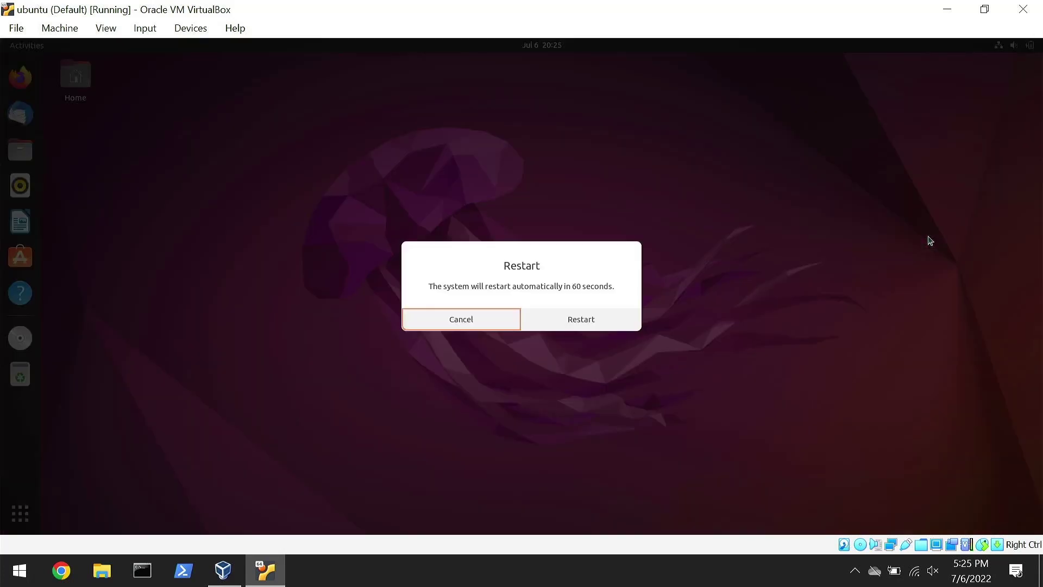
left_click(601, 320)
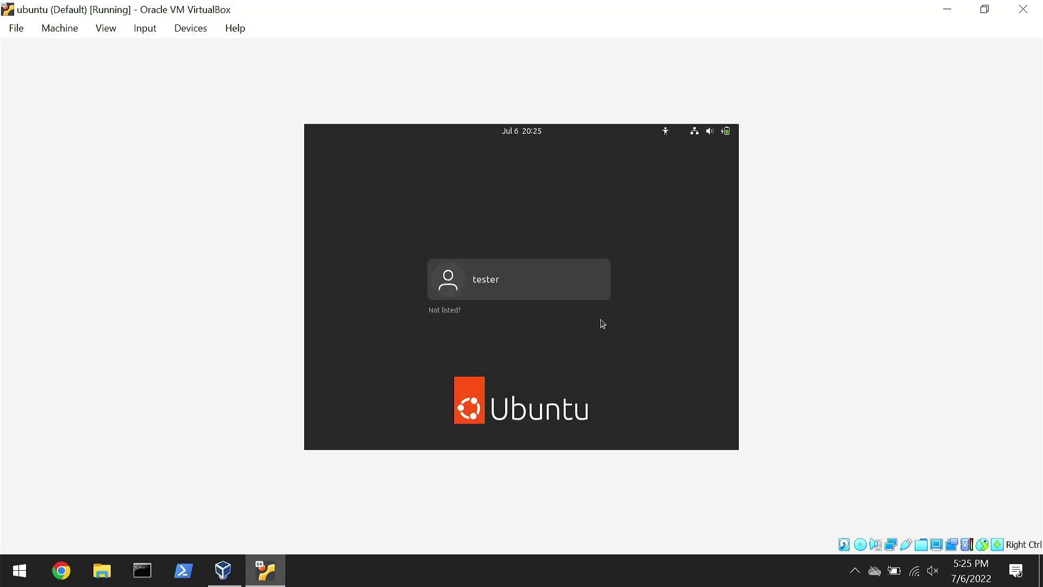
Log back in to the restarted Ubuntu guest with the account password.
left_click(540, 283)
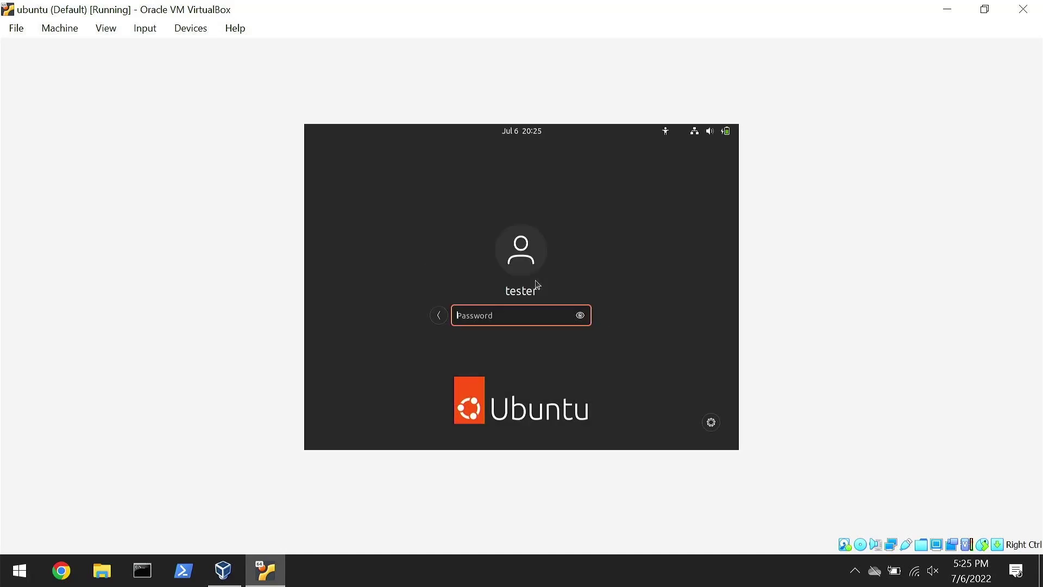
type("********")
key("Return")
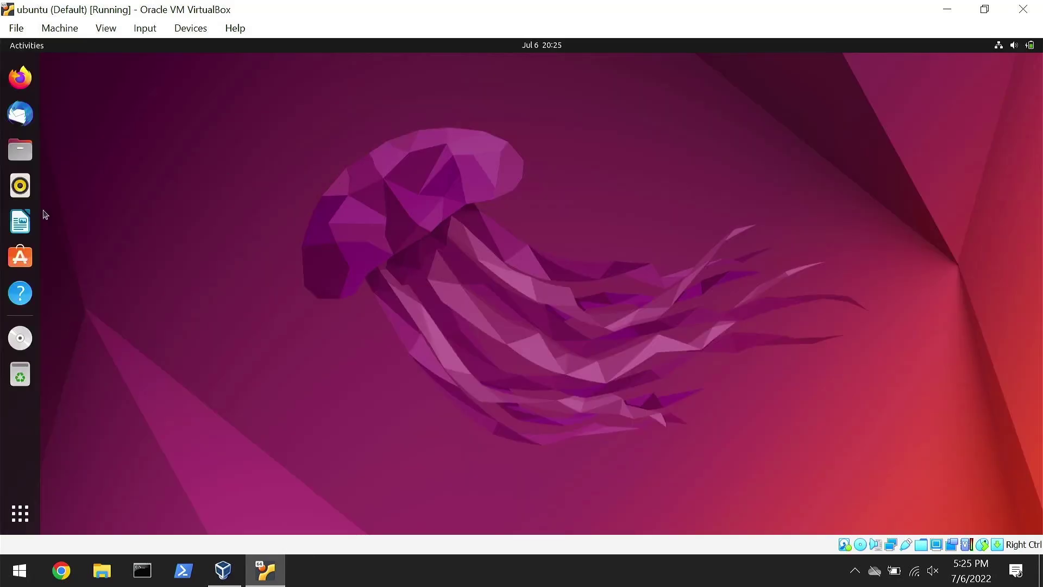
Open the sf_SHARE folder in the guest's file manager and start a terminal in that folder.
left_click(20, 150)
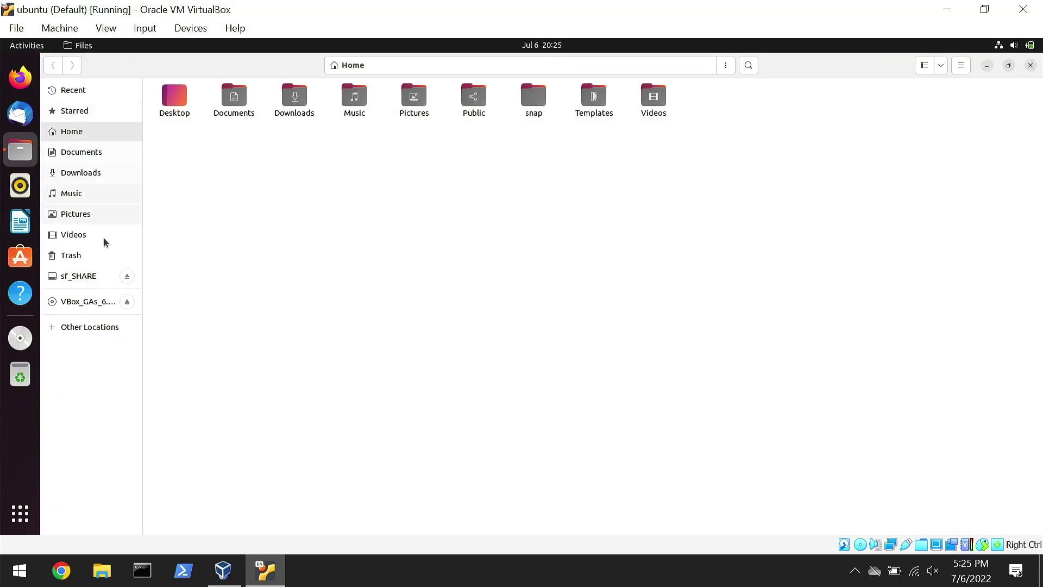
left_click(81, 276)
right_click(389, 165)
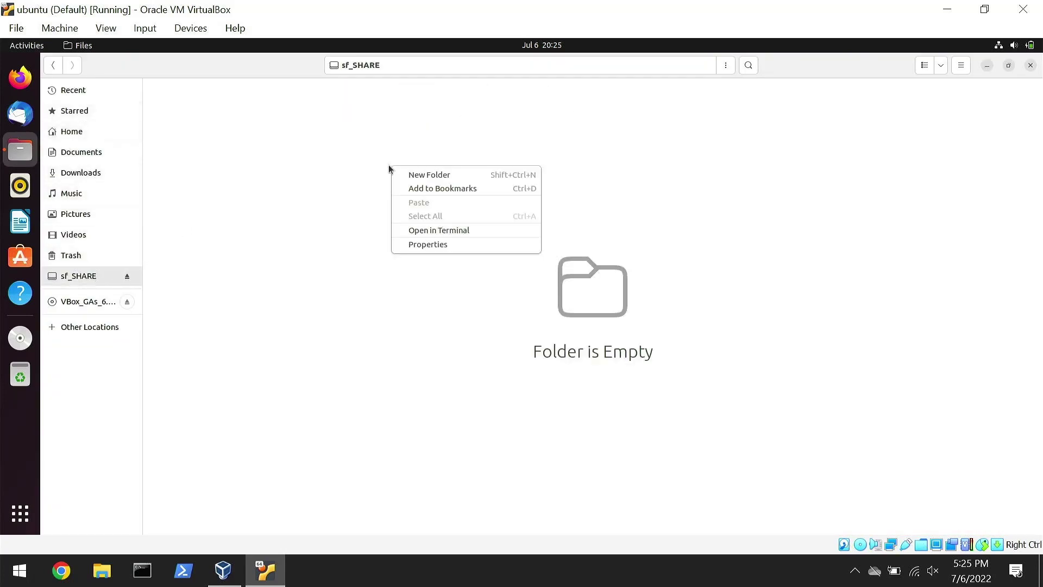
left_click(351, 156)
right_click(351, 154)
left_click(433, 219)
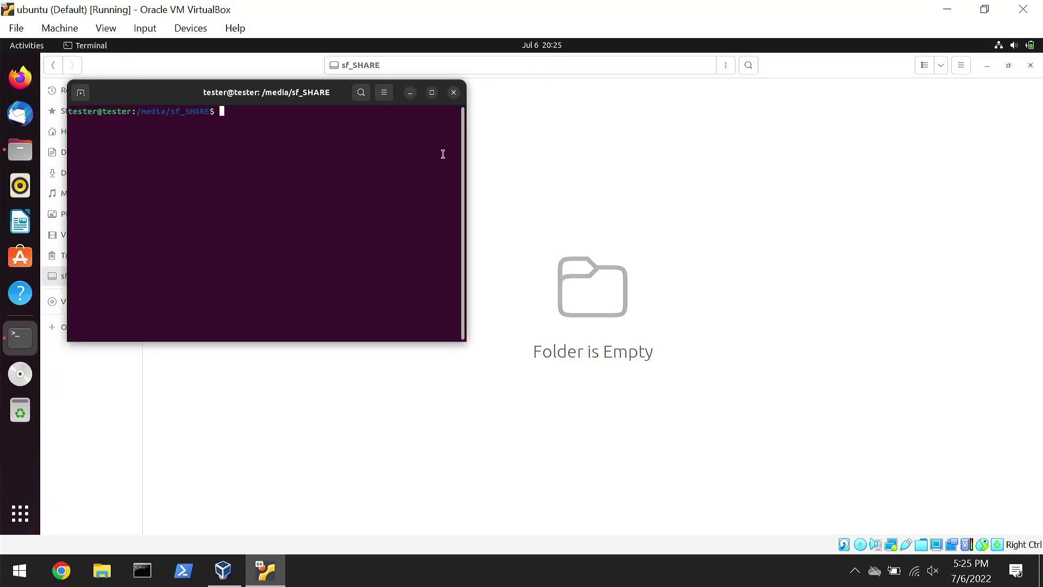
Create an empty file in the shared folder with "touch test.txt" and close the terminal.
type("touch test.txt")
key("Return")
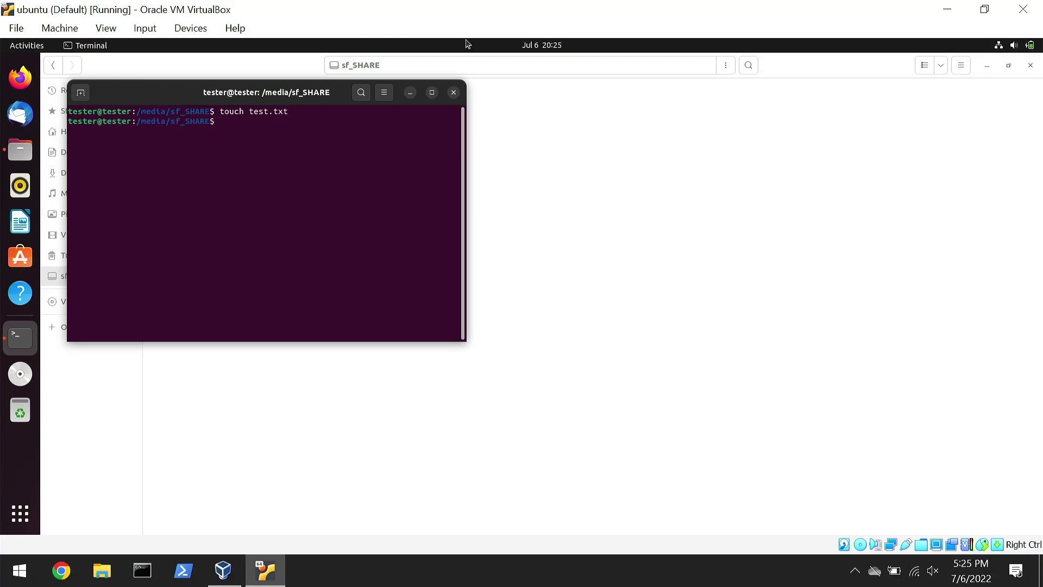
left_click(454, 94)
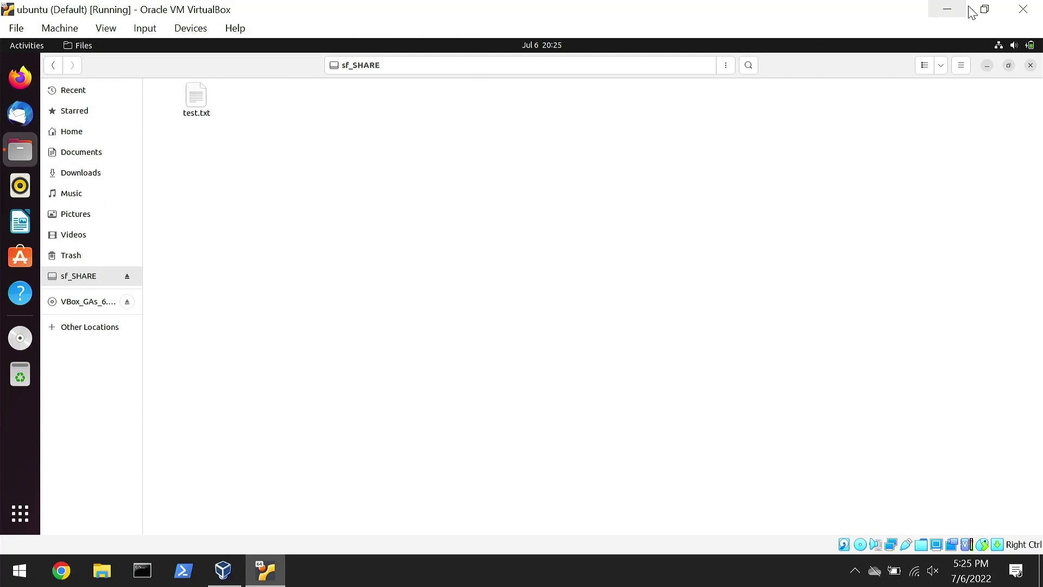
Minimize the guest window and check the host's SHARE desktop folder for the test file.
left_click(948, 10)
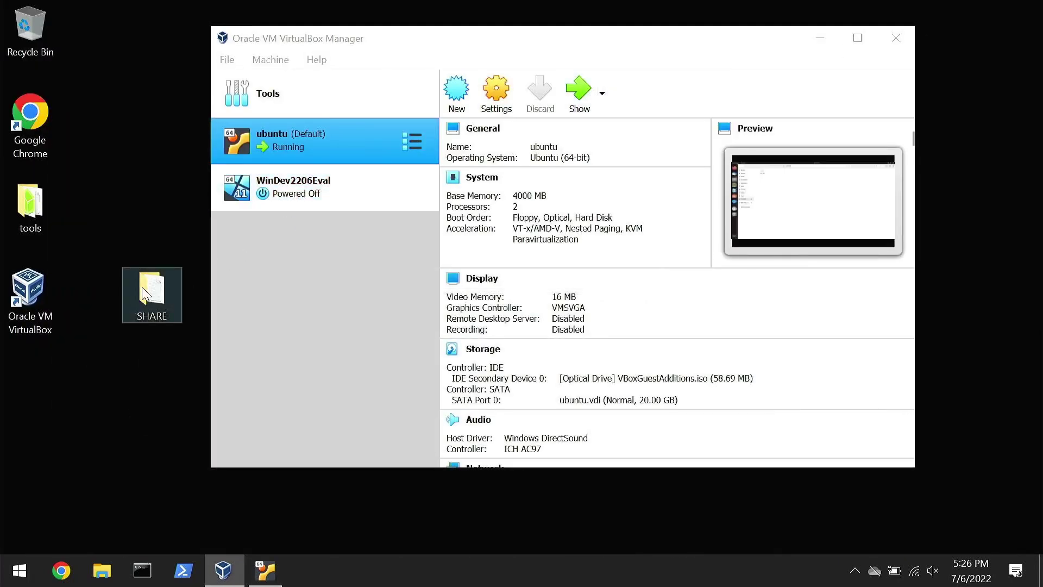
double_click(142, 288)
left_click(348, 223)
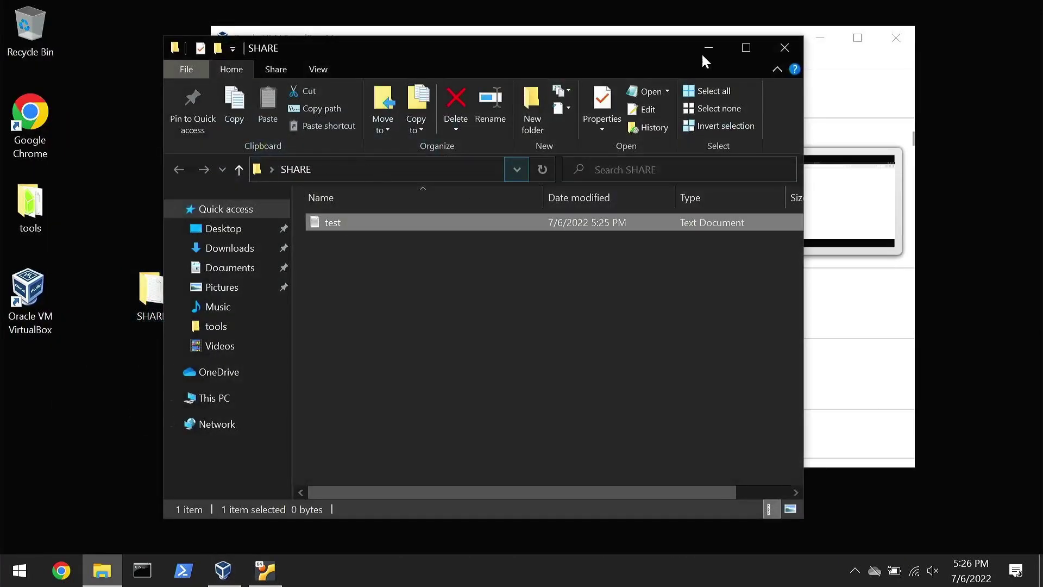
Close the host's SHARE folder and power off the ubuntu virtual machine.
left_click(786, 47)
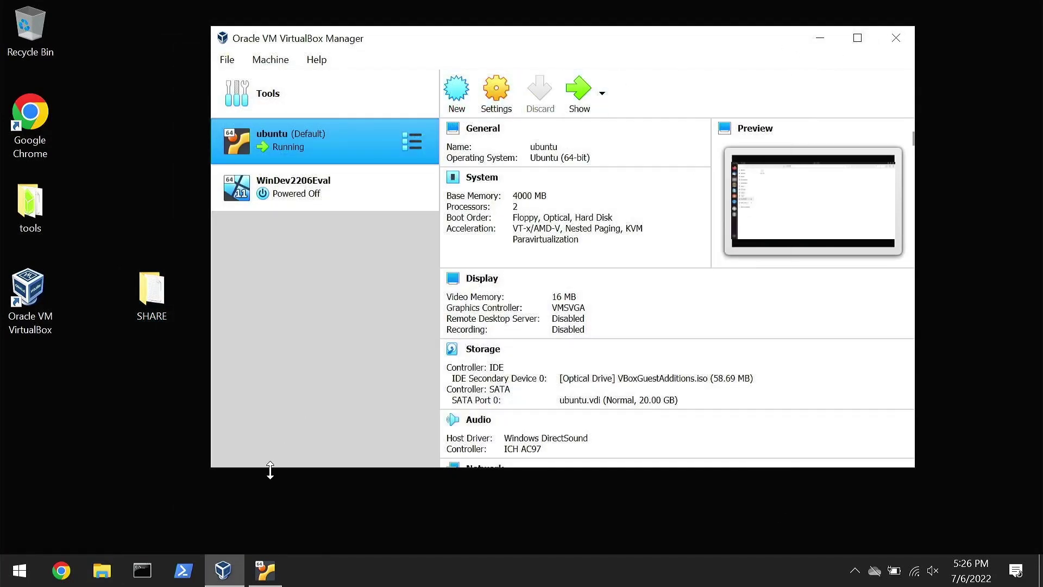
left_click(268, 561)
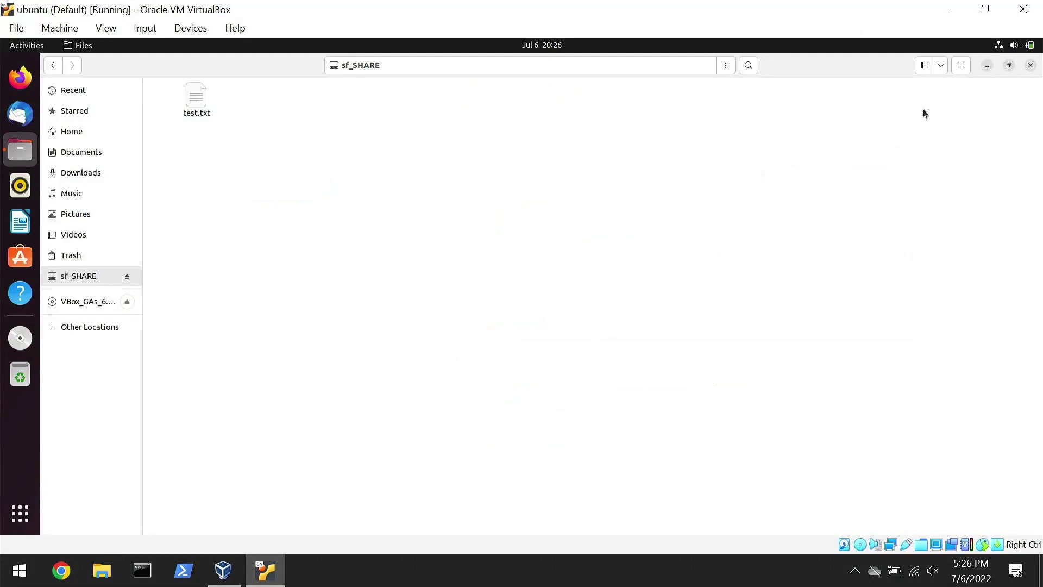
left_click(1024, 9)
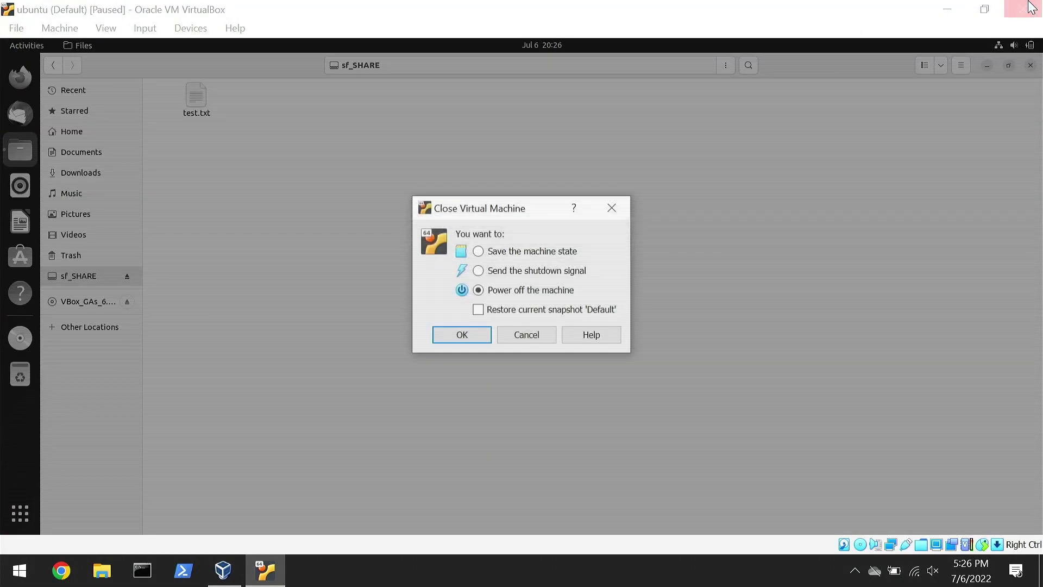
left_click(460, 336)
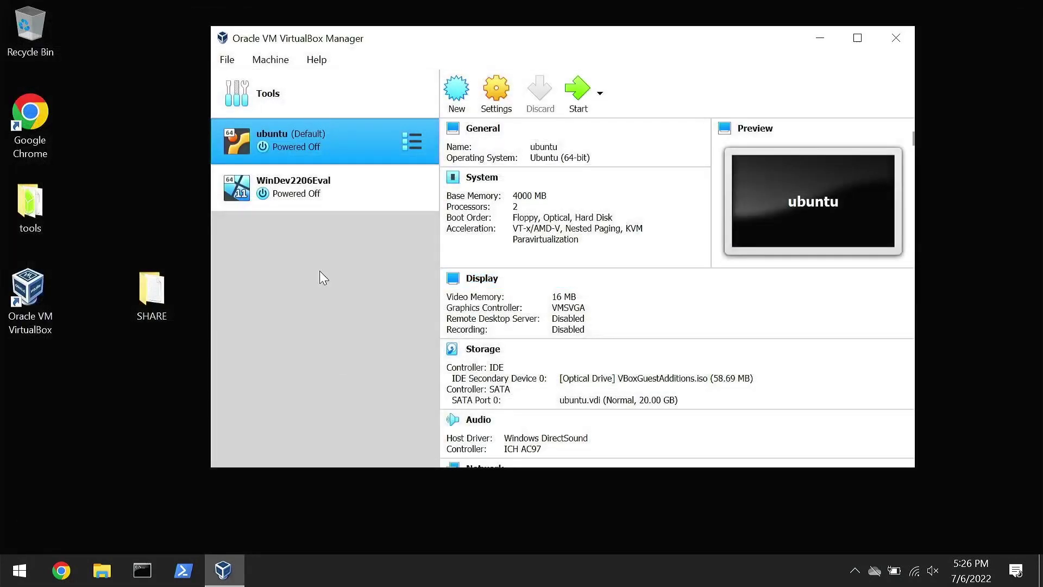
Start a new shared folder for the WinDev2206Eval machine and choose the host's desktop SHARE folder as its path.
left_click(339, 184)
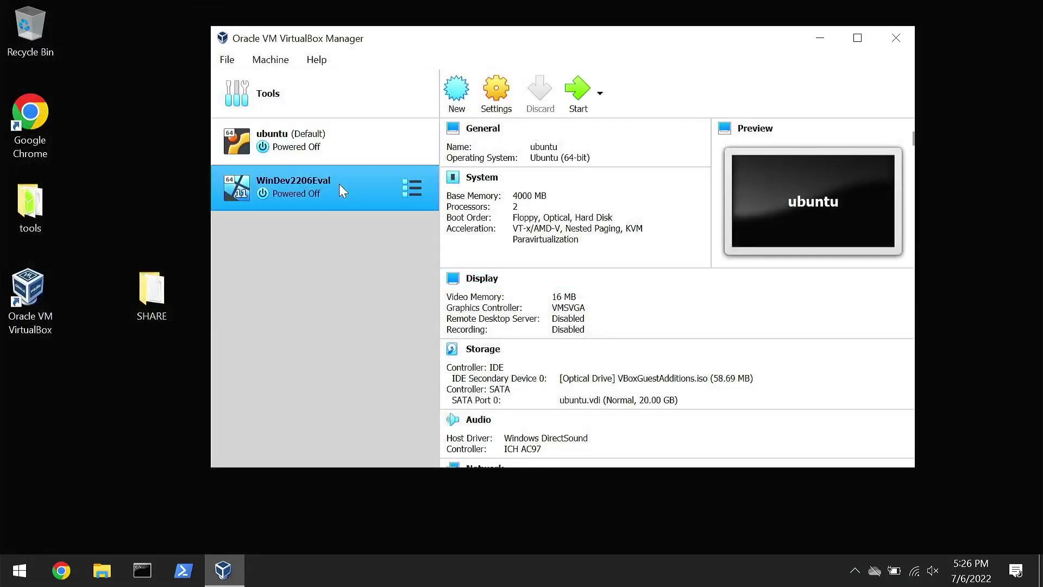
left_click(494, 97)
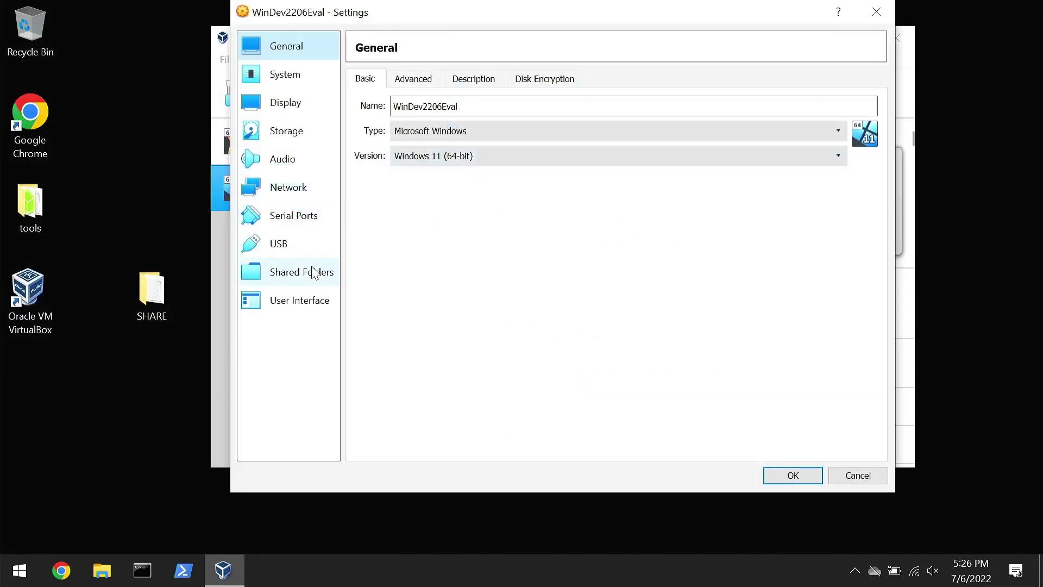
left_click(319, 271)
left_click(874, 94)
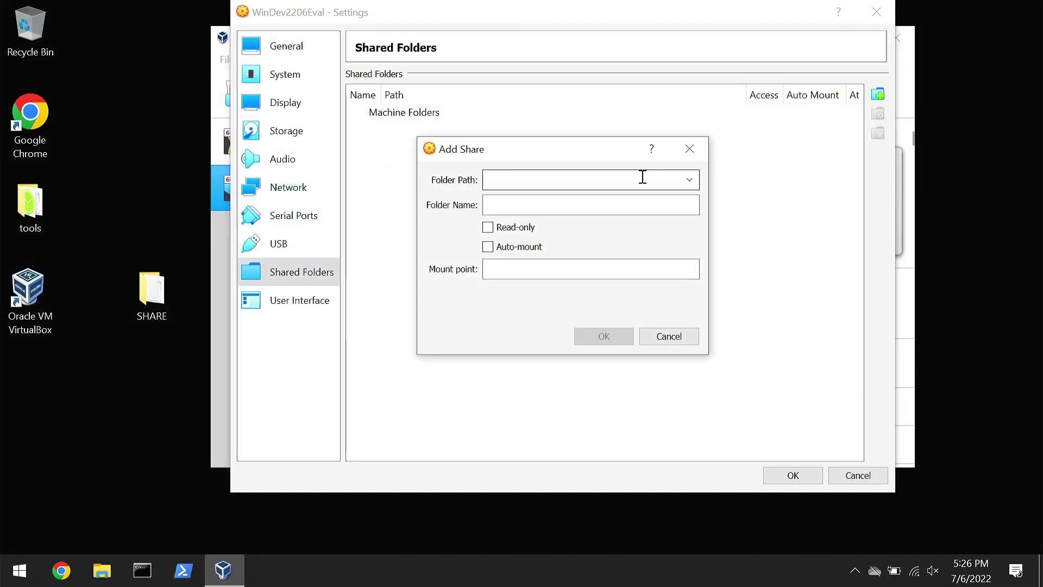
left_click(689, 180)
left_click(575, 208)
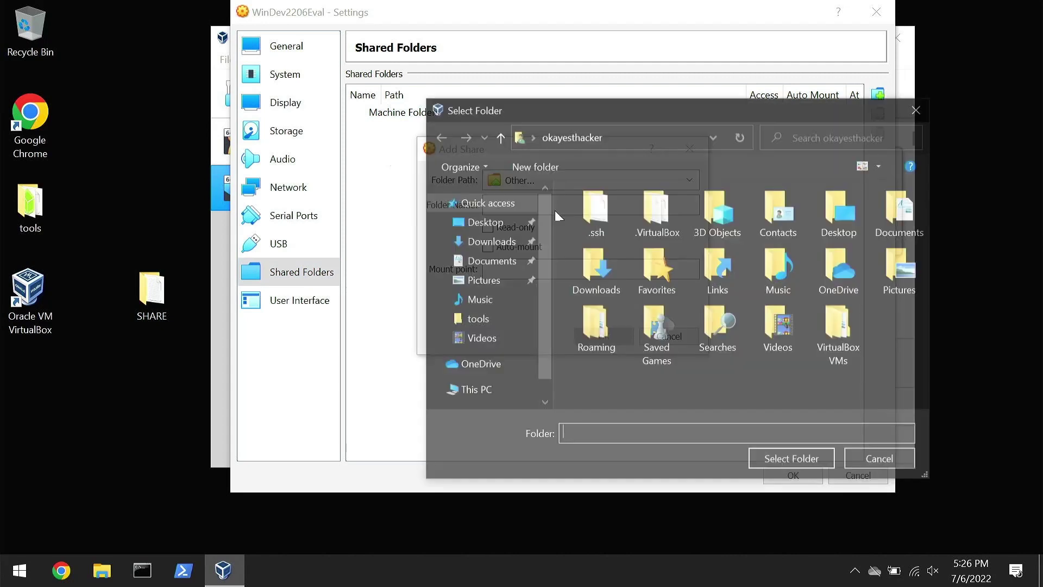
left_click(483, 221)
left_click(627, 216)
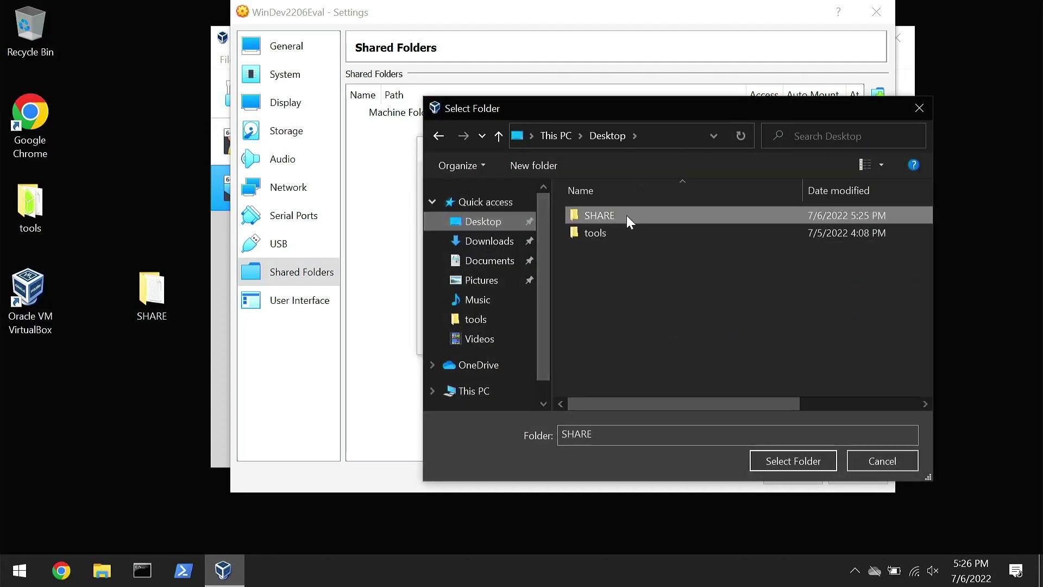
left_click(790, 460)
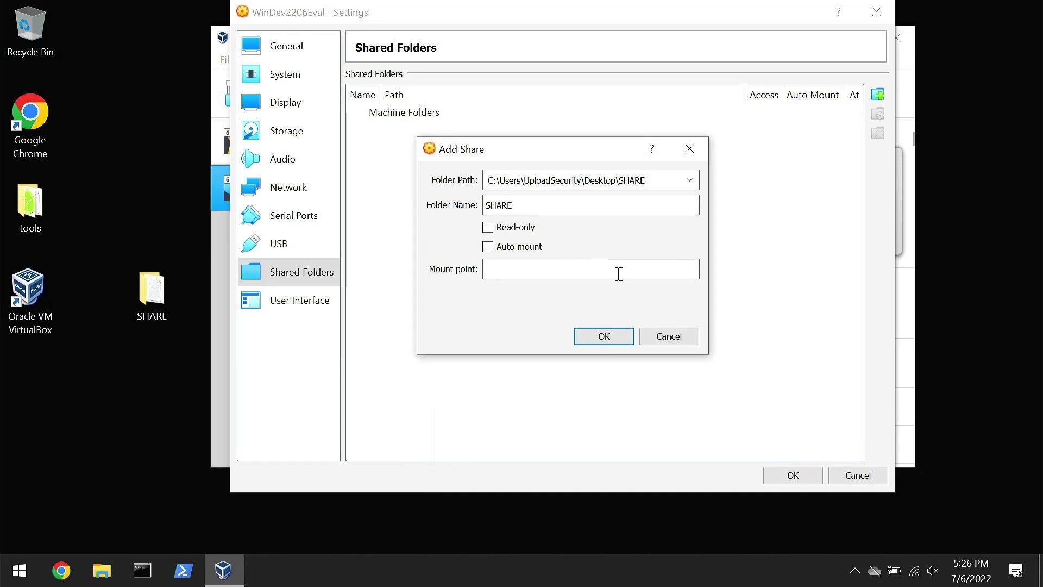
Enable auto-mount for the share with mount point F:\\, add it and save the machine's settings.
left_click(514, 247)
left_click(524, 272)
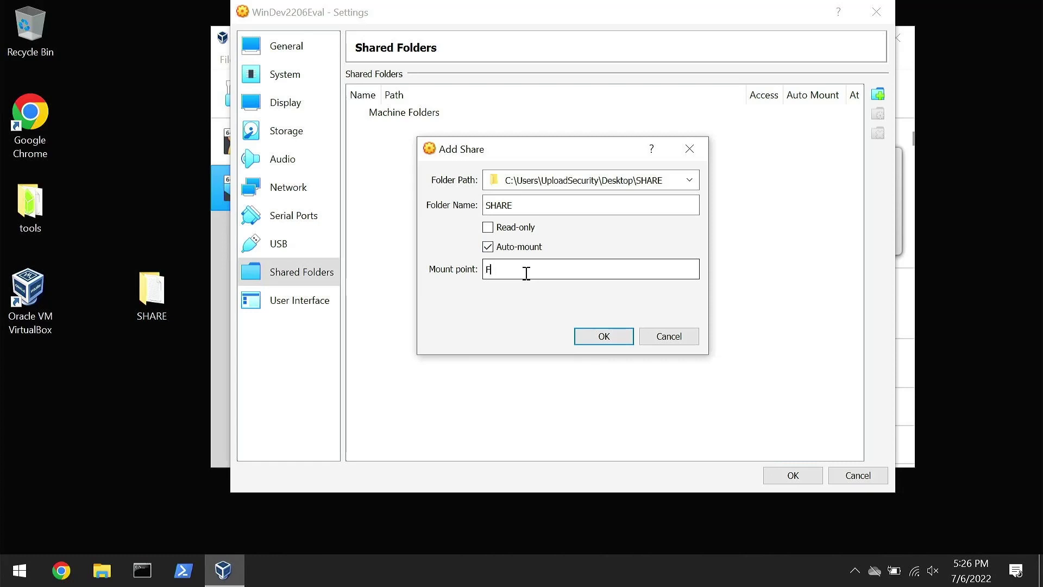
type("\\\\")
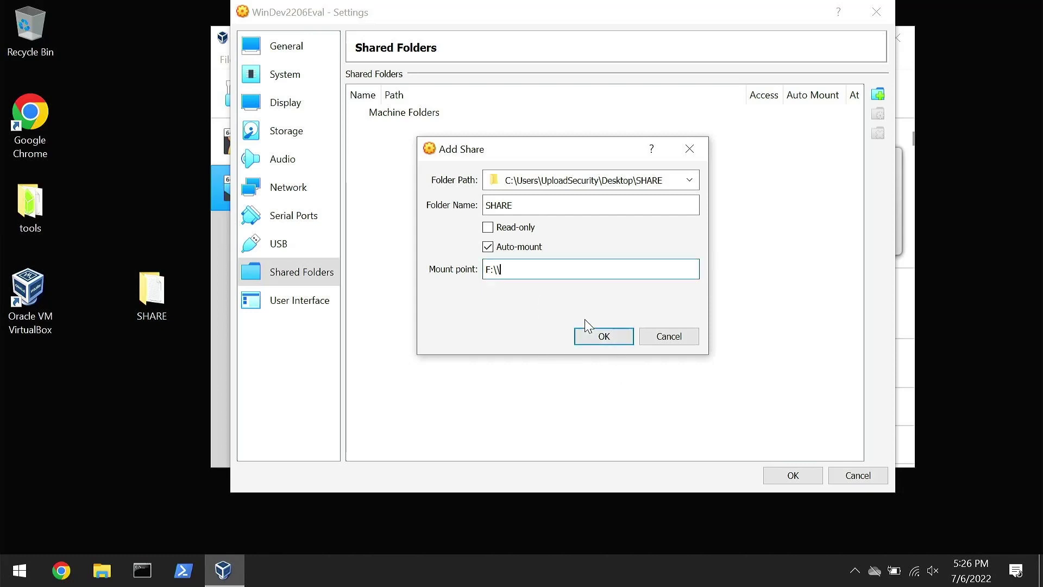
left_click(601, 337)
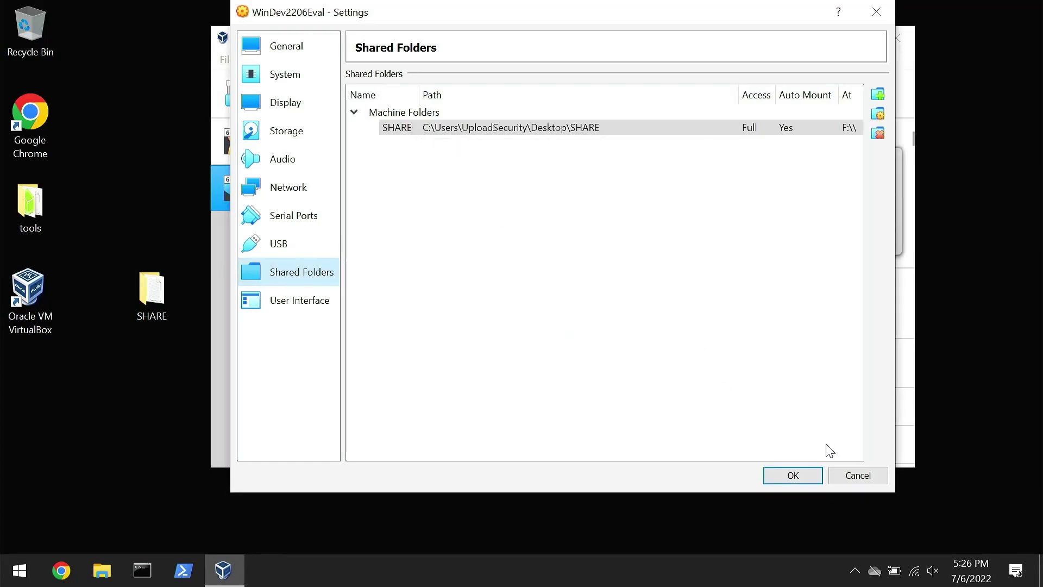
left_click(791, 483)
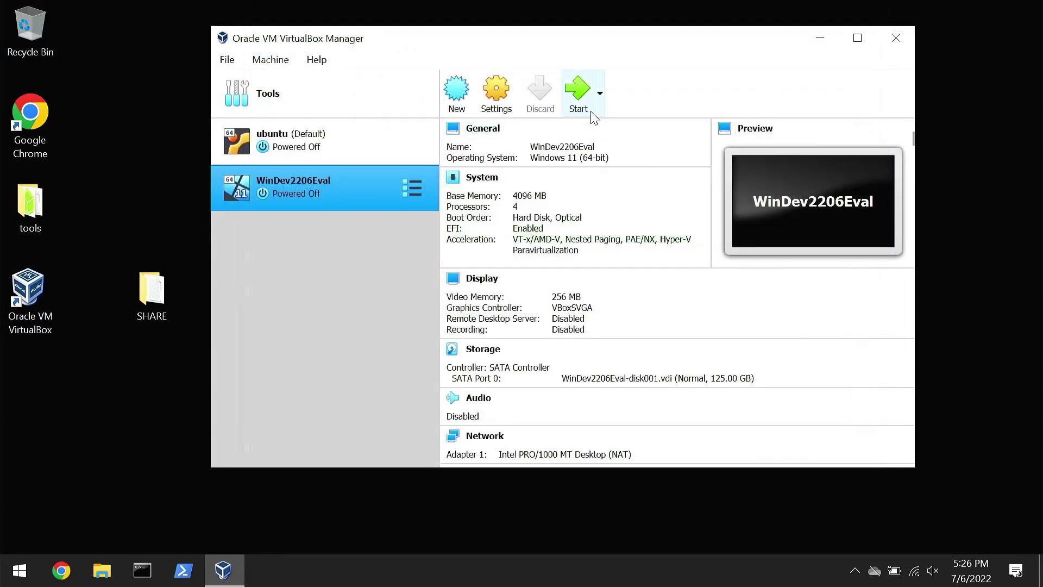
Start the WinDev2206Eval machine and restart its Windows guest from the Recovery screen.
left_click(577, 93)
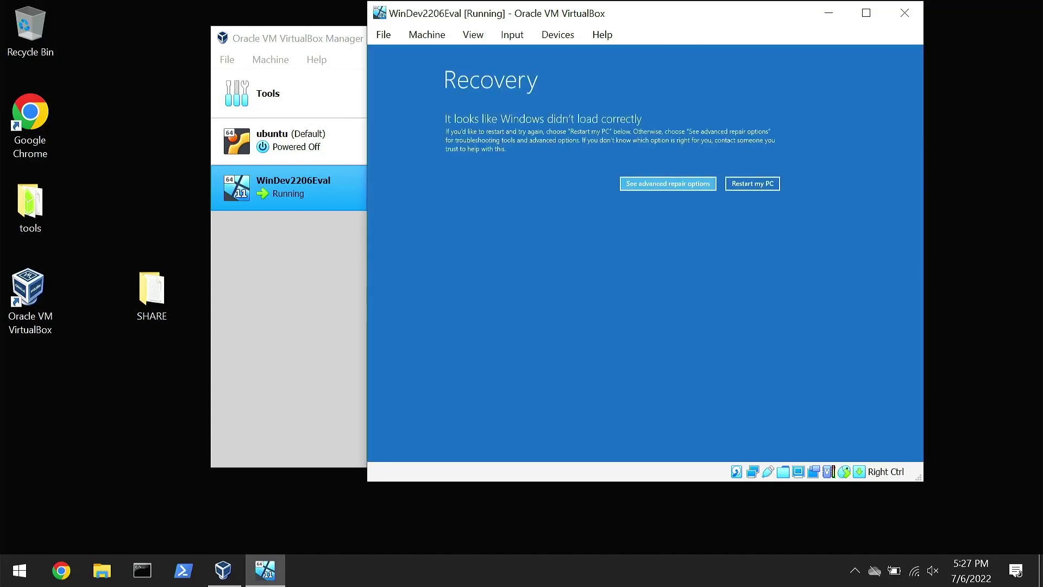
left_click(769, 186)
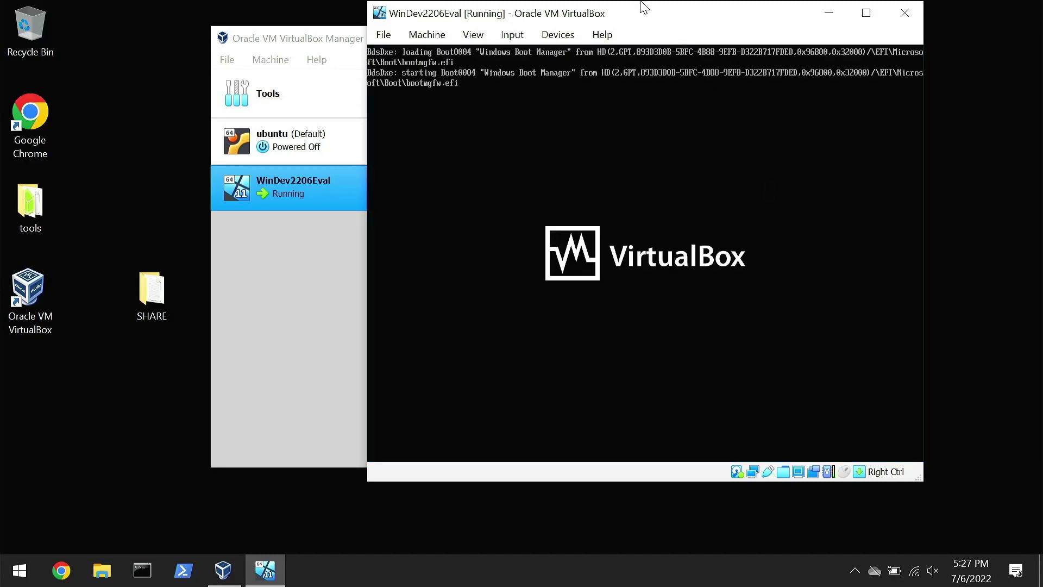
left_click_drag(650, 18, 513, 18)
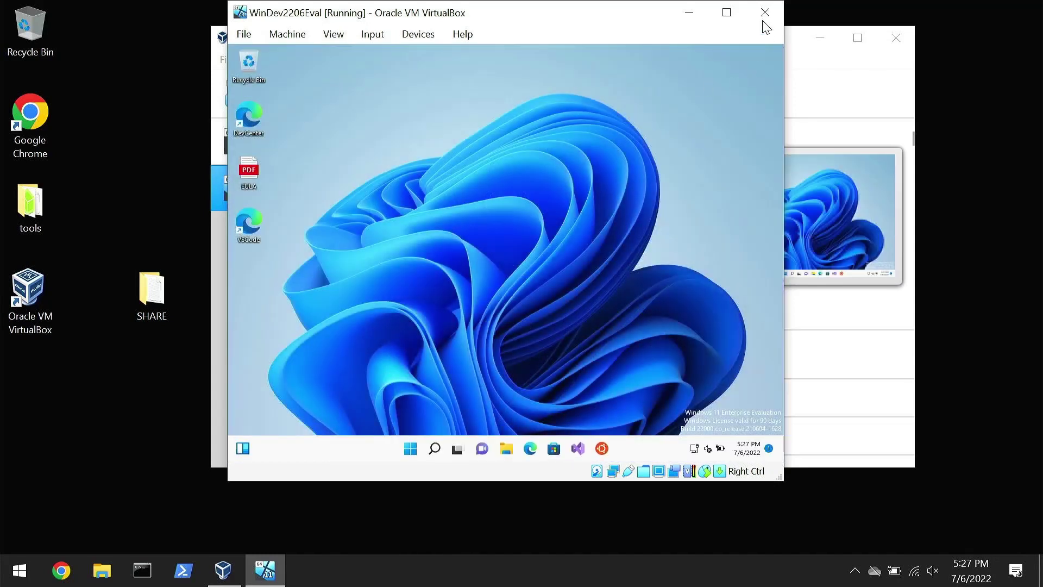
Open the mounted SHARE network drive in the Windows guest's File Explorer.
left_click(505, 449)
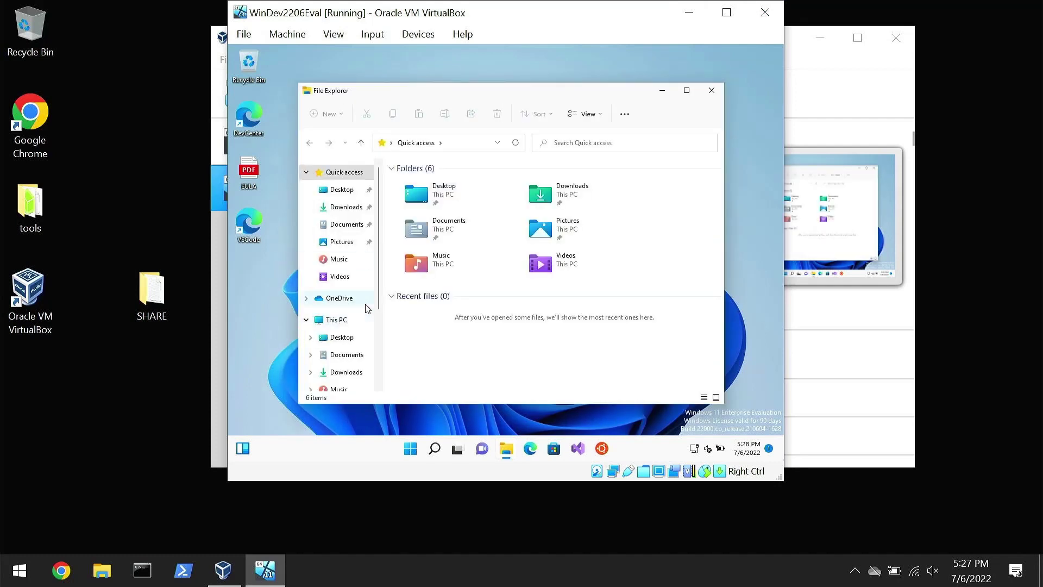
scroll(332, 288, "down", 1)
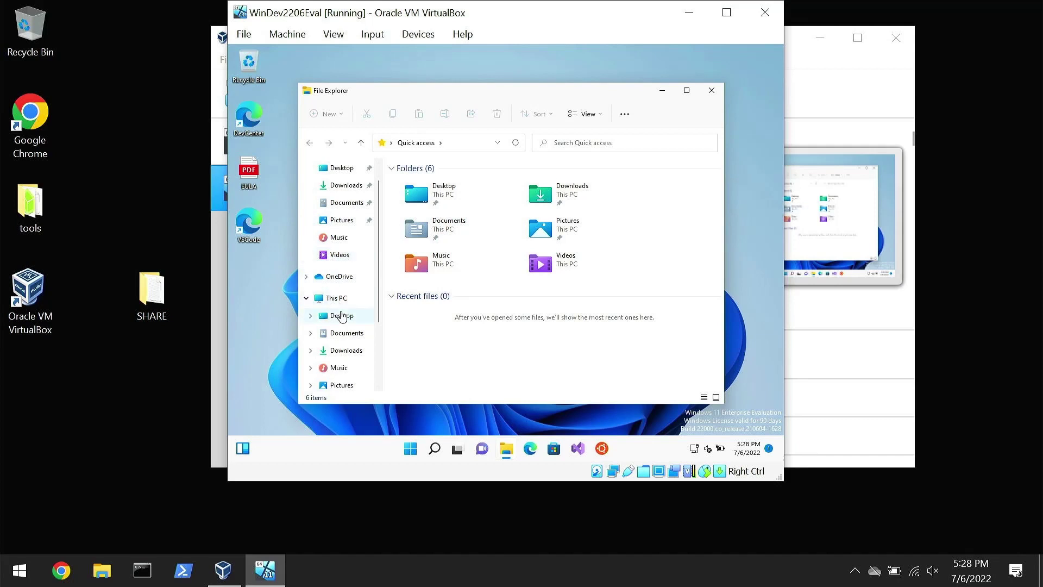
scroll(341, 317, "down", 4)
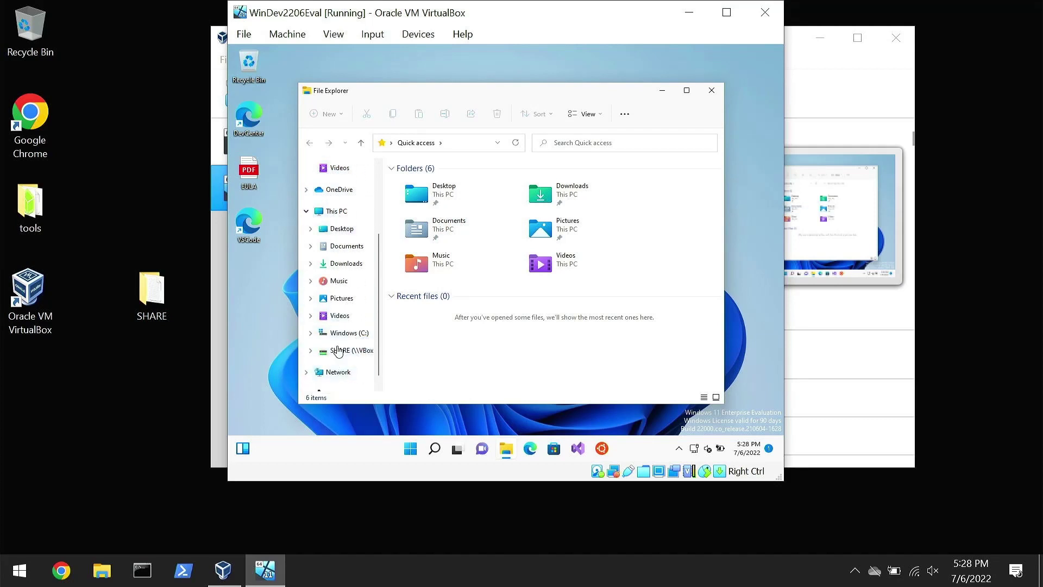
left_click(338, 351)
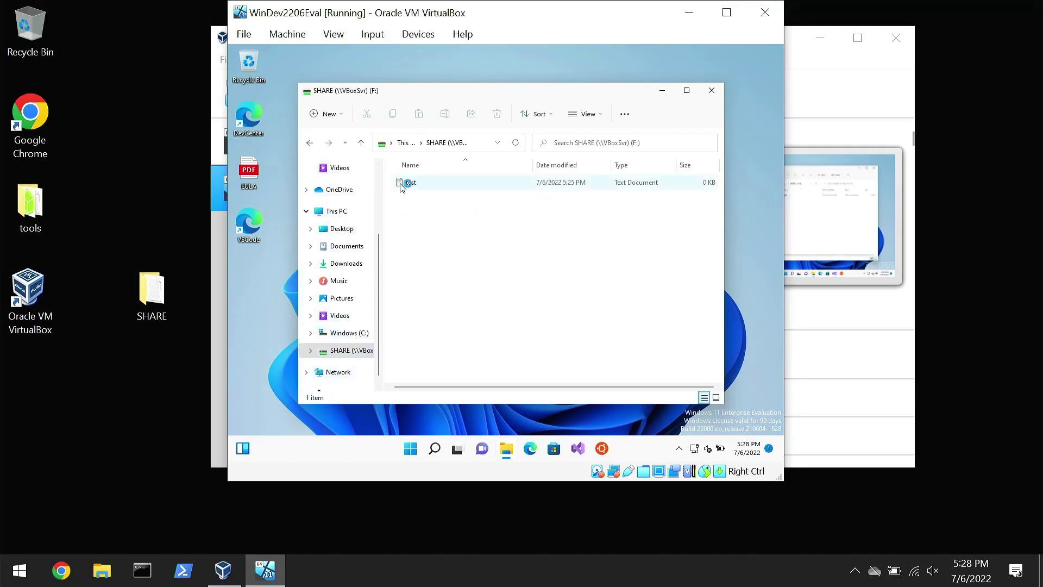
Write "testets" in the shared test text file, save it, and close the file and the guest's folder window.
double_click(403, 184)
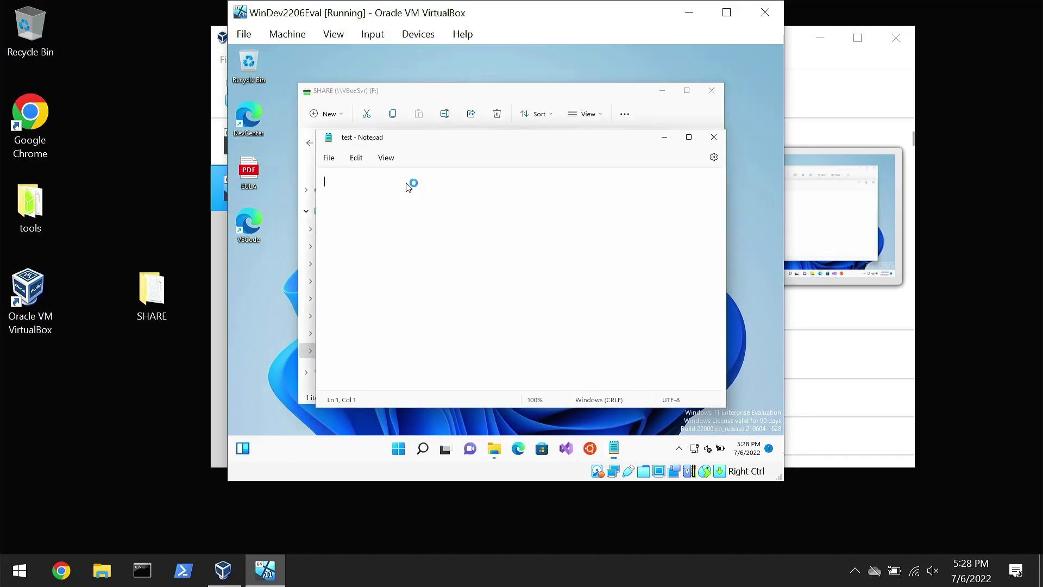
type("testets")
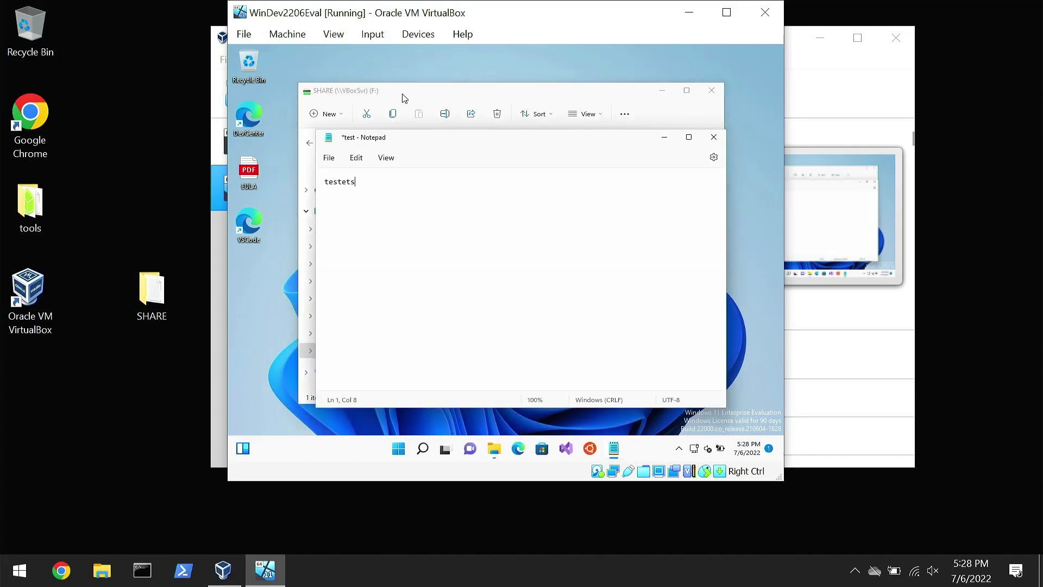
left_click(326, 161)
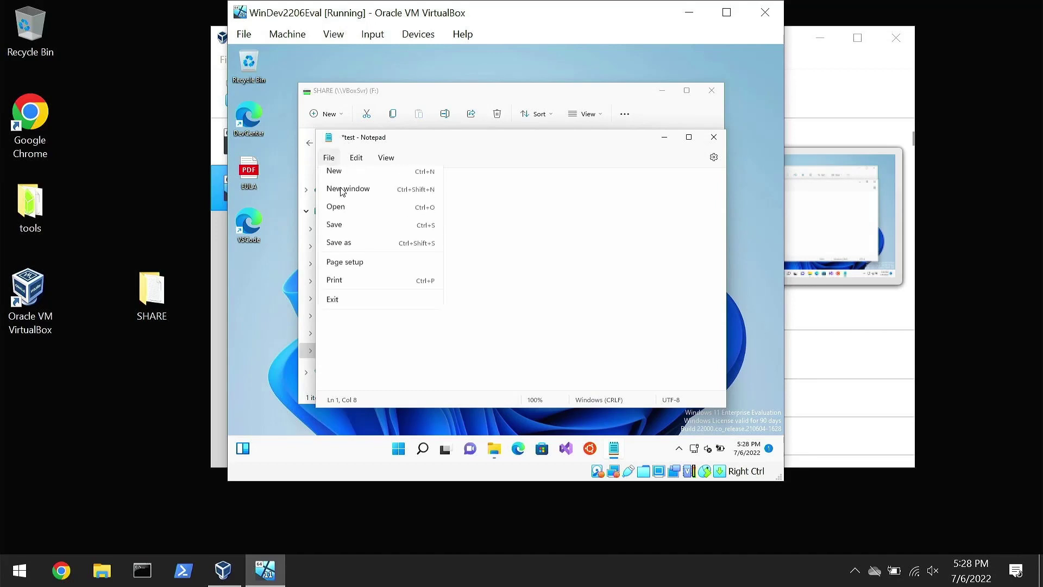
left_click(342, 228)
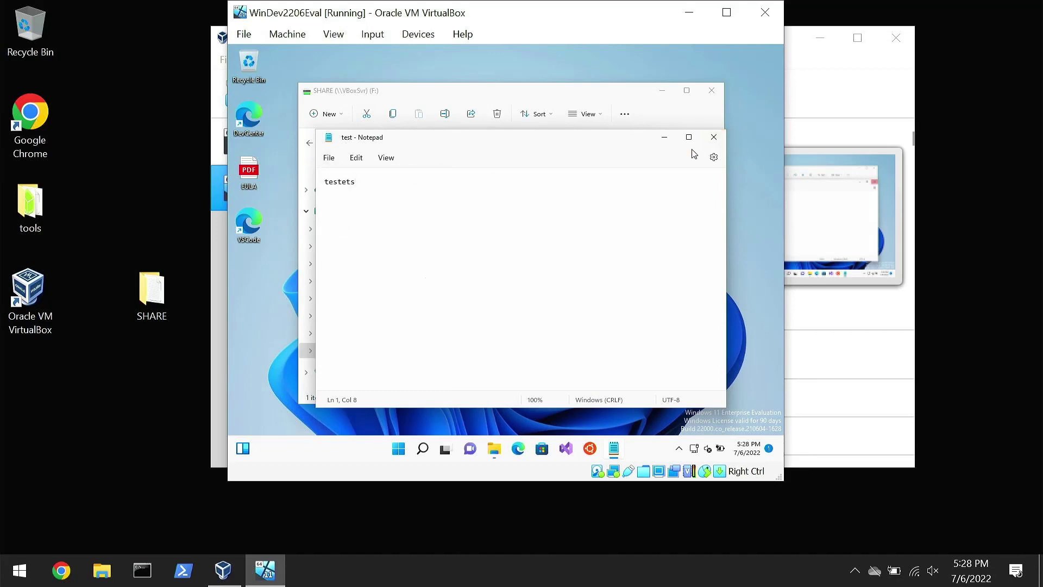
left_click(713, 137)
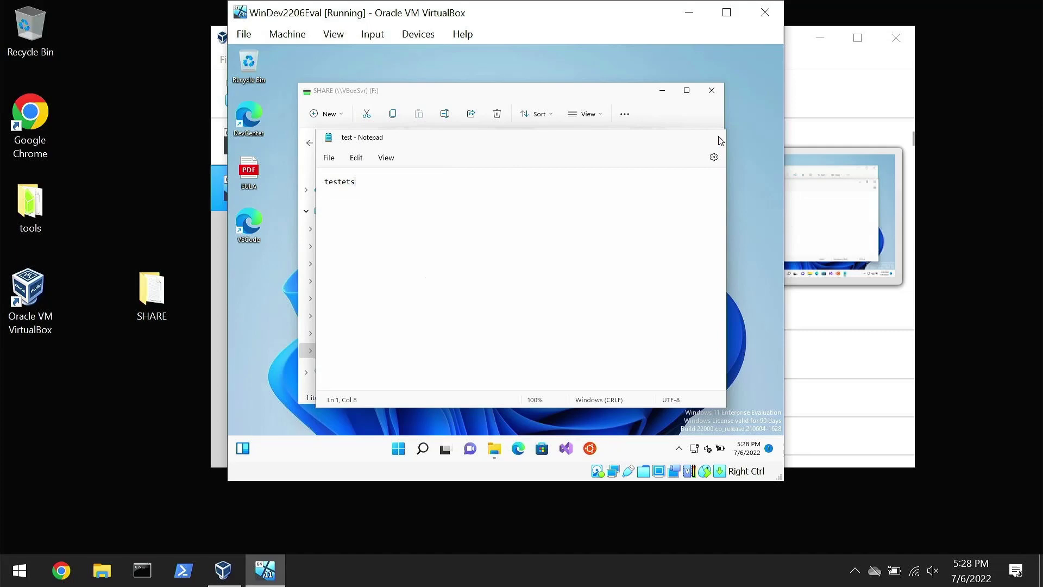
left_click(714, 89)
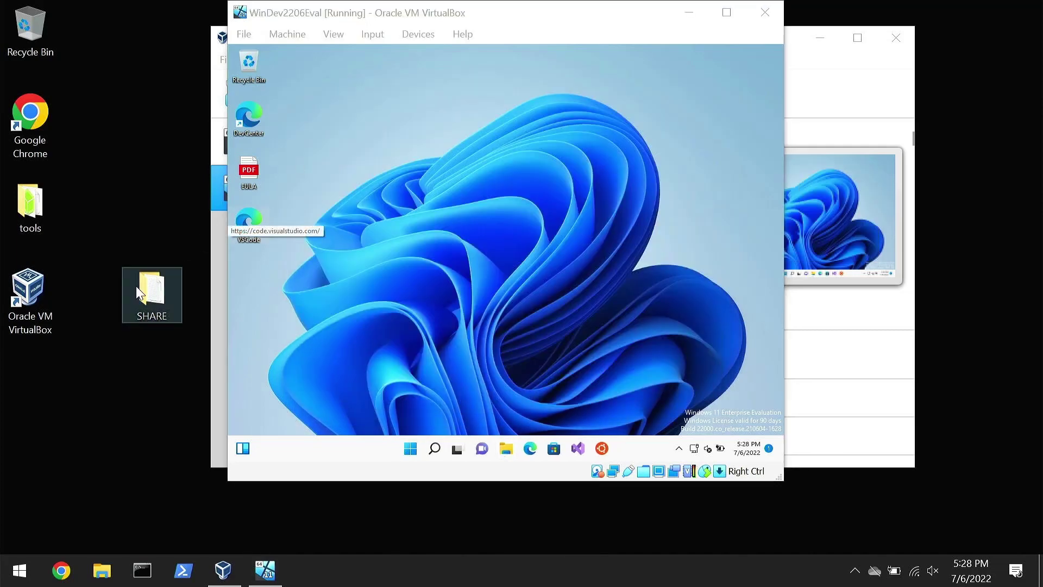
Check the contents of the test file in the host's SHARE folder, closing the file and folder when done.
double_click(139, 287)
double_click(333, 223)
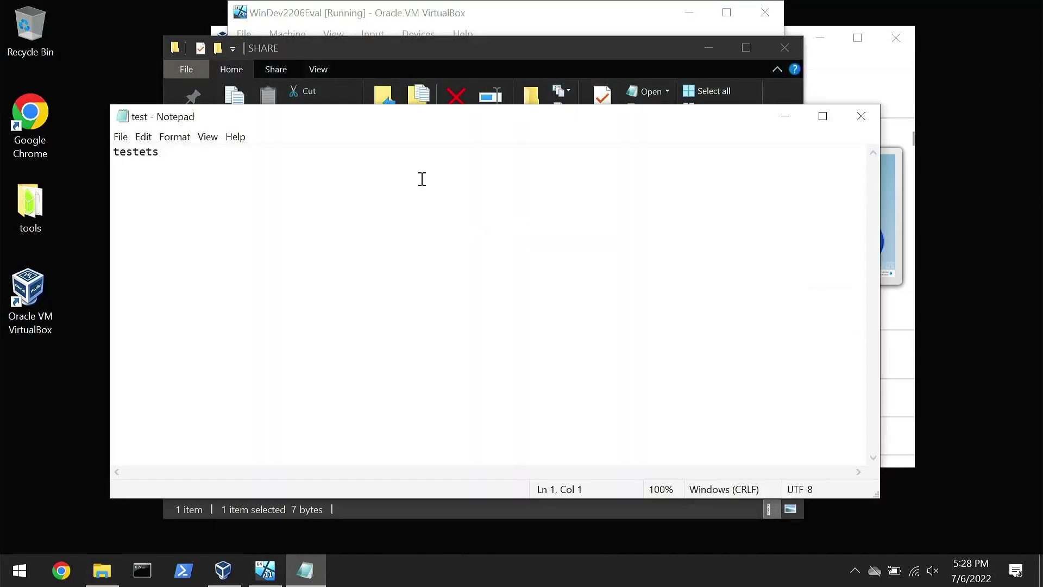
left_click(857, 117)
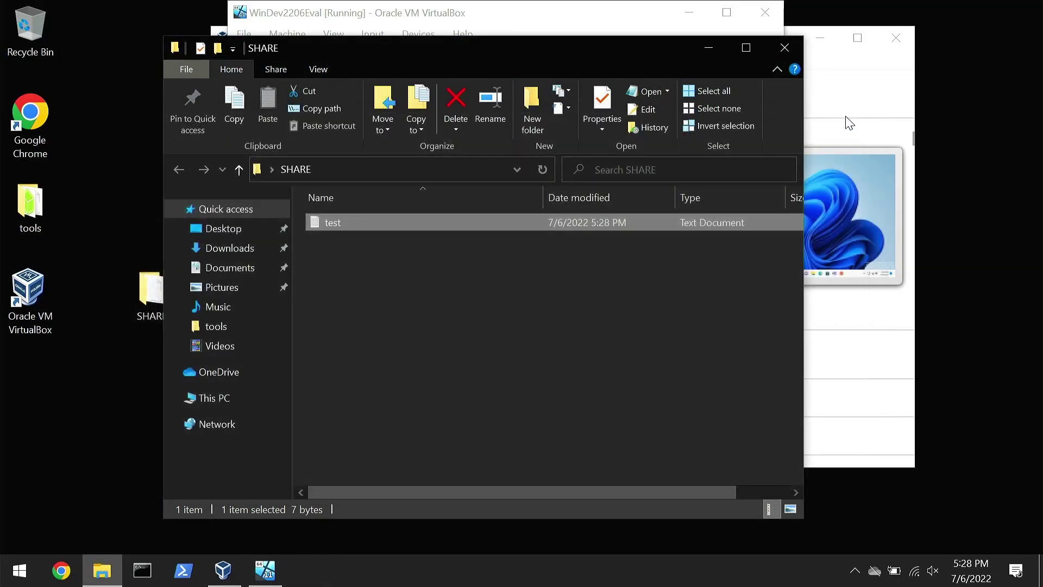
left_click(795, 52)
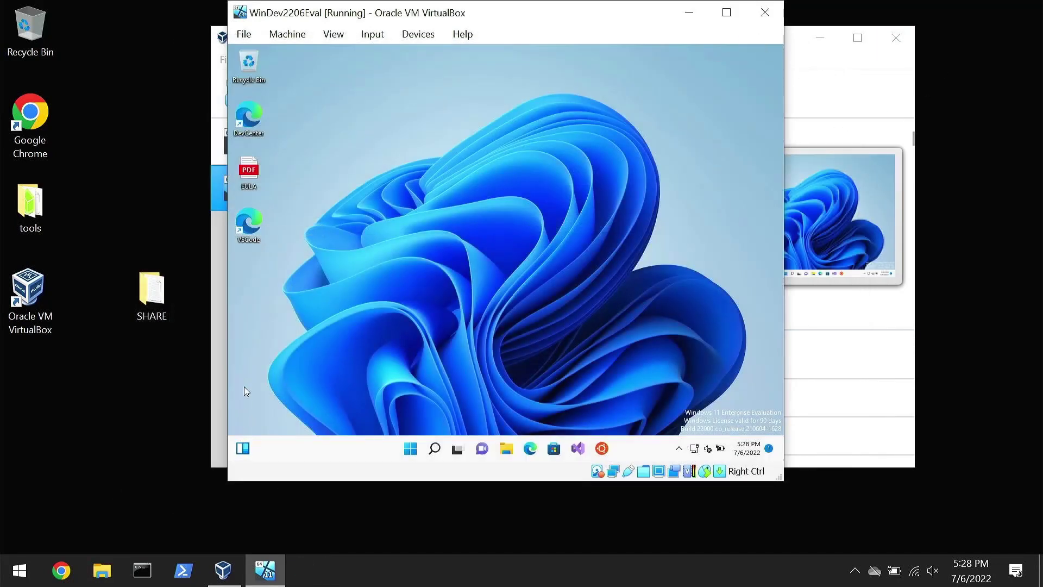
Shut down the Windows guest from within its own operating system.
left_click(243, 448)
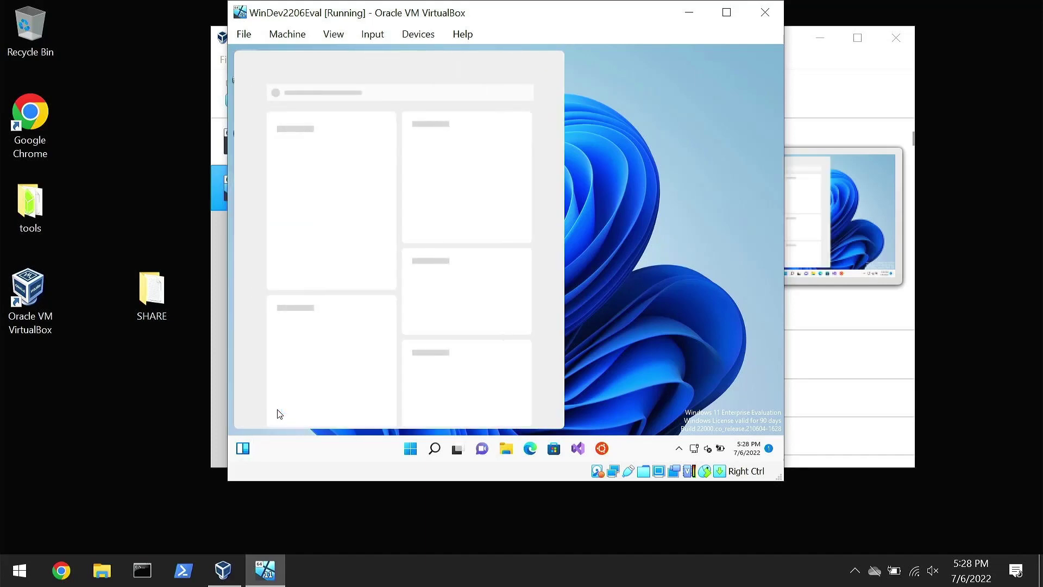
left_click(411, 448)
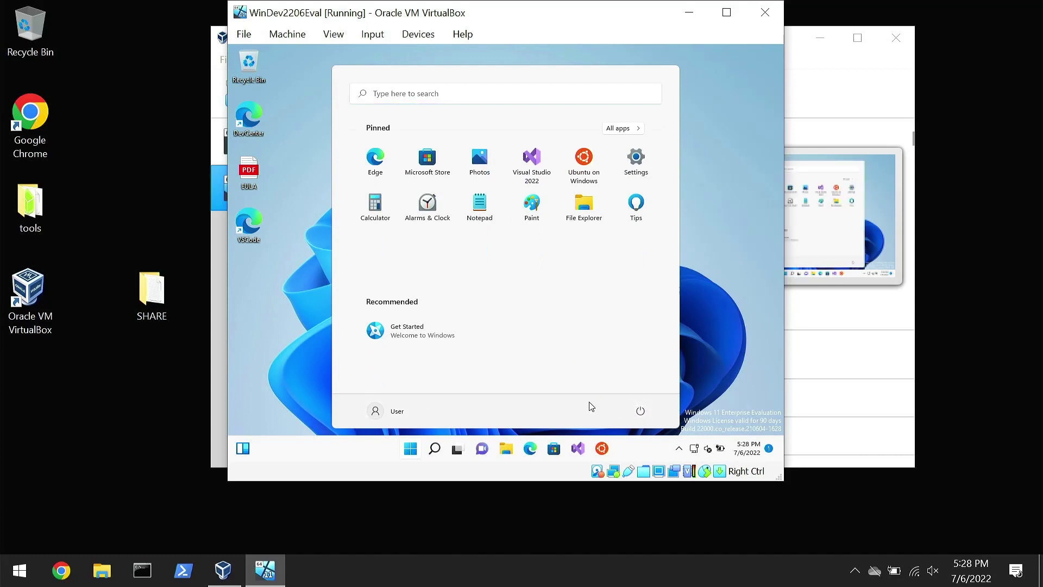
left_click(641, 411)
left_click(643, 374)
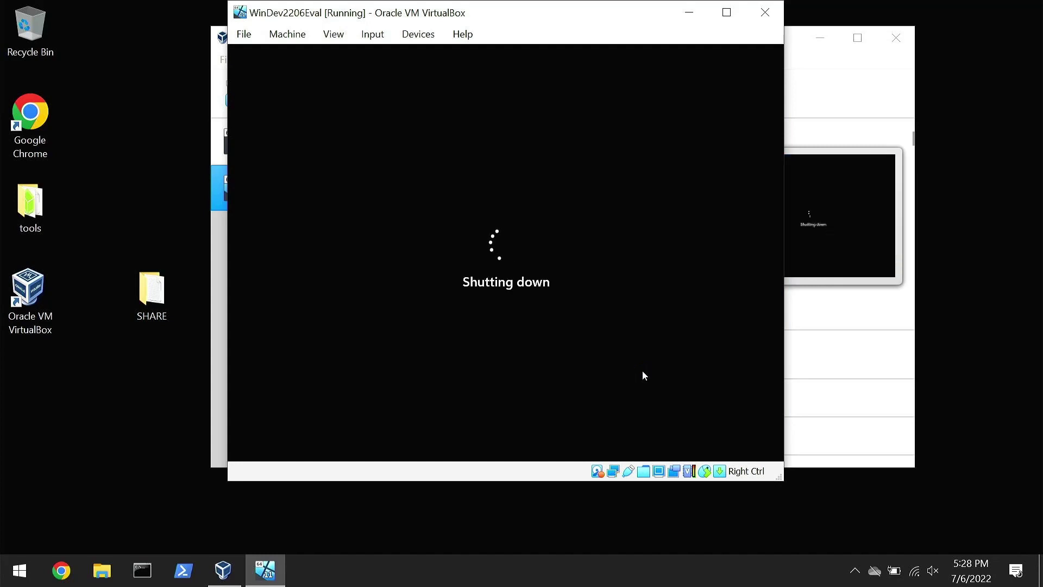